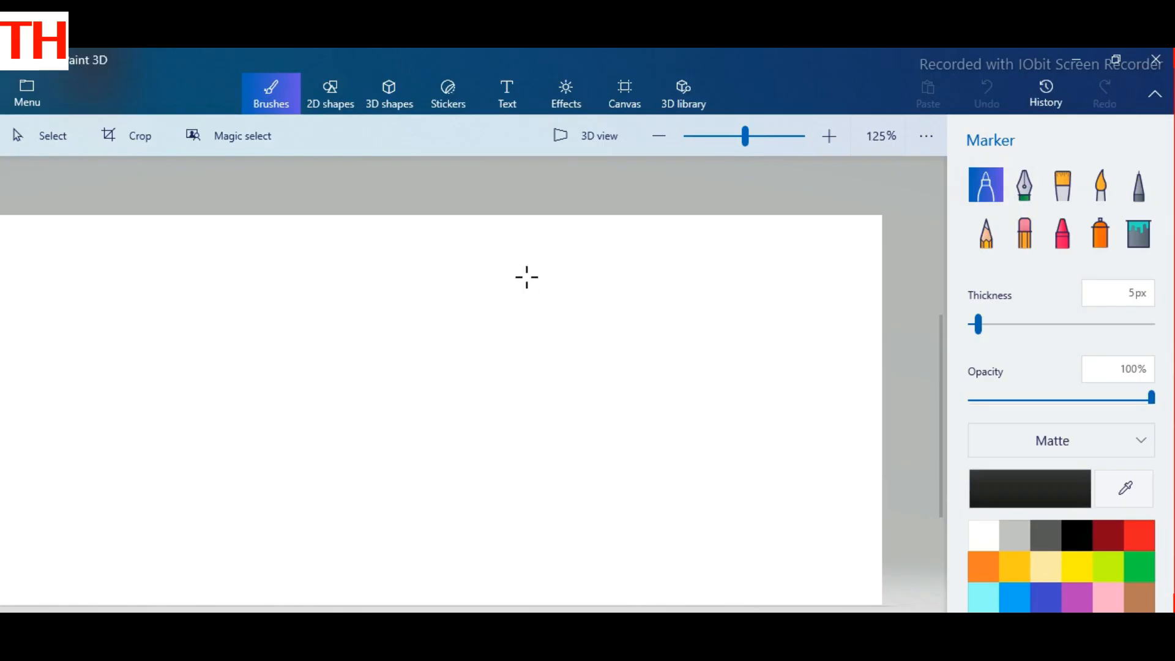
# Step: Draw the jagged fringe with the face contour, and the ear above a round earring, using the black 5px Marker
pyautogui.moveTo(526, 277)
pyautogui.mouseDown()
pyautogui.moveTo(513, 305)
pyautogui.moveTo(513, 292)
pyautogui.moveTo(498, 315)
pyautogui.moveTo(493, 305)
pyautogui.moveTo(469, 321)
pyautogui.moveTo(491, 410)
pyautogui.mouseUp()
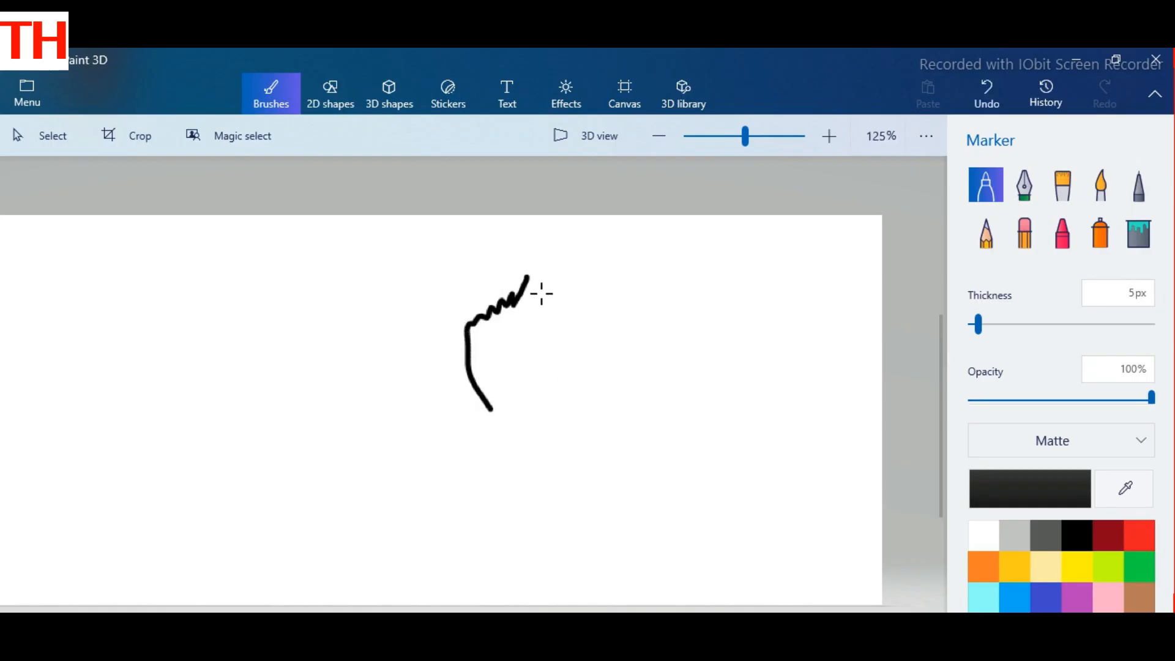
pyautogui.click(528, 288)
pyautogui.moveTo(605, 373)
pyautogui.mouseDown()
pyautogui.moveTo(593, 416)
pyautogui.moveTo(595, 434)
pyautogui.moveTo(620, 440)
pyautogui.moveTo(634, 427)
pyautogui.moveTo(608, 392)
pyautogui.mouseUp()
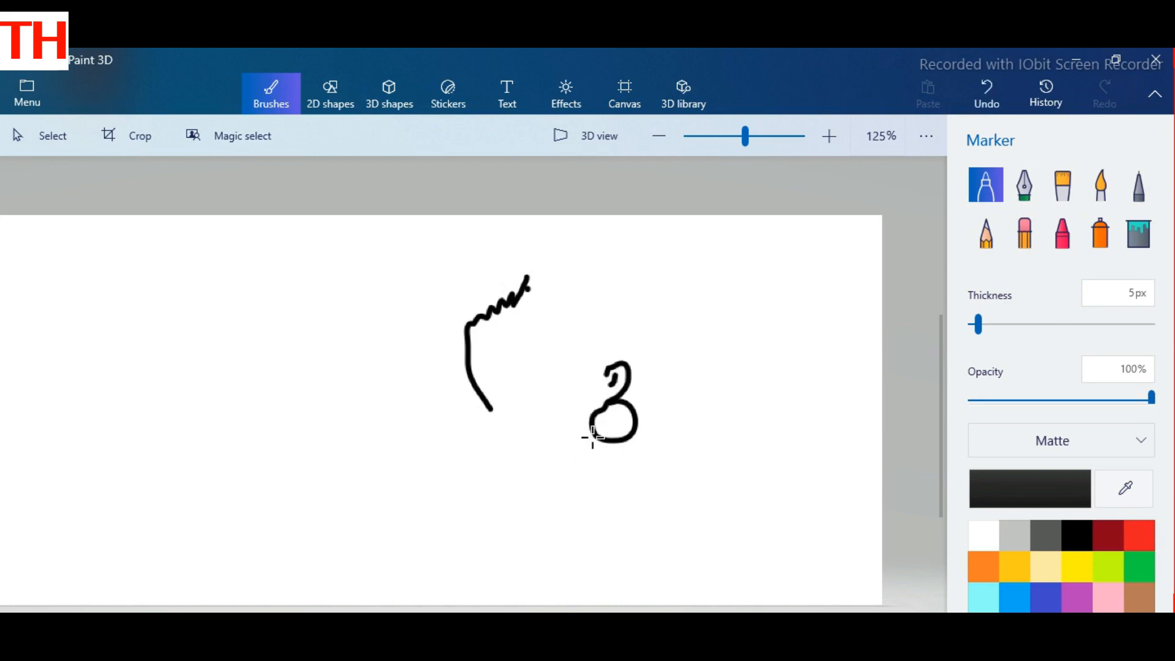
pyautogui.moveTo(614, 378); pyautogui.dragTo(616, 388)
# Step: Draw the back shoulder, a short chest mark, and the neck line running into the thumb below the earring
pyautogui.moveTo(621, 451)
pyautogui.mouseDown()
pyautogui.moveTo(668, 484)
pyautogui.moveTo(679, 542)
pyautogui.mouseUp()
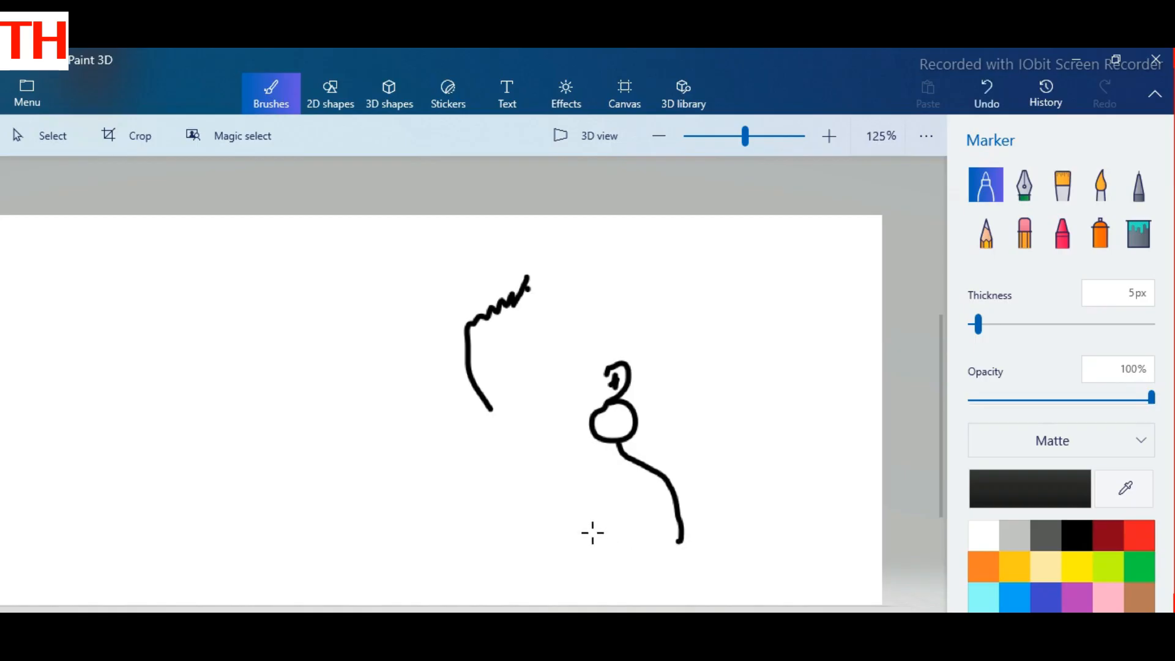
pyautogui.moveTo(592, 519); pyautogui.dragTo(595, 541)
pyautogui.moveTo(592, 439)
pyautogui.mouseDown()
pyautogui.moveTo(562, 486)
pyautogui.moveTo(588, 481)
pyautogui.moveTo(585, 493)
pyautogui.moveTo(541, 525)
pyautogui.mouseUp()
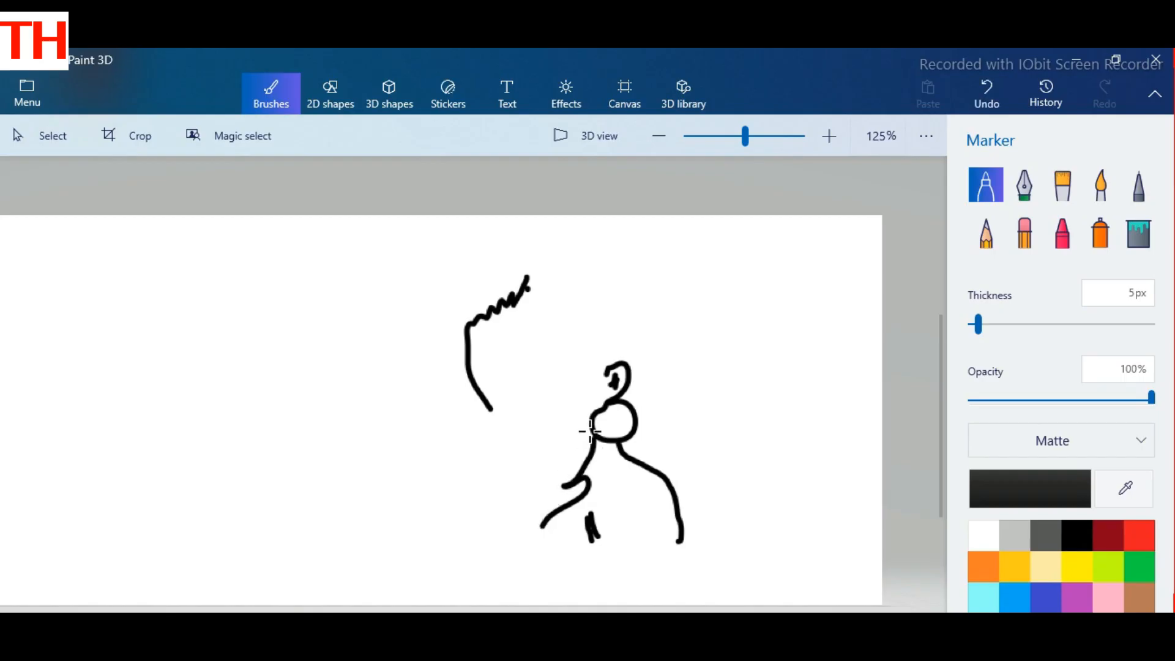
# Step: Draw the raised fingers in front of the neck and the outer edge of the hand and forearm
pyautogui.moveTo(586, 425); pyautogui.dragTo(550, 466)
pyautogui.moveTo(561, 416)
pyautogui.mouseDown()
pyautogui.moveTo(532, 462)
pyautogui.moveTo(535, 441)
pyautogui.moveTo(507, 471)
pyautogui.moveTo(533, 449)
pyautogui.mouseUp()
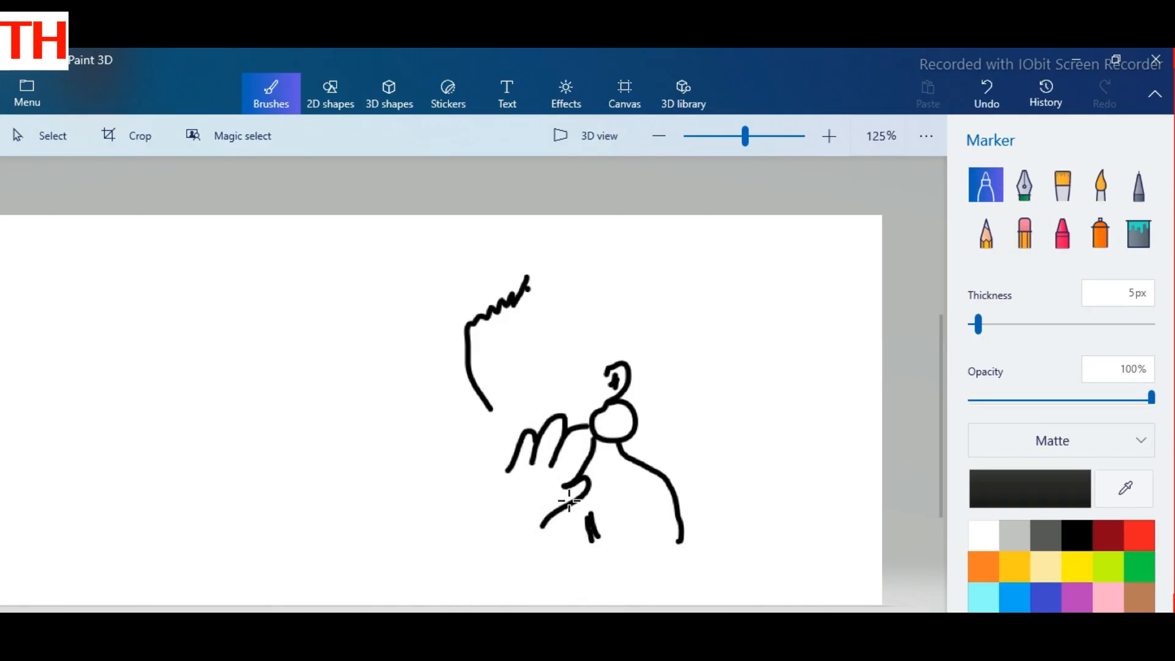
pyautogui.moveTo(569, 500); pyautogui.dragTo(586, 486)
pyautogui.moveTo(507, 471)
pyautogui.mouseDown()
pyautogui.moveTo(493, 475)
pyautogui.moveTo(500, 506)
pyautogui.moveTo(472, 545)
pyautogui.moveTo(475, 580)
pyautogui.moveTo(496, 589)
pyautogui.mouseUp()
# Step: Draw the forearm's inner edge, the body's lower outline, and the inner line of the upper arm
pyautogui.moveTo(612, 562)
pyautogui.mouseDown()
pyautogui.moveTo(561, 553)
pyautogui.moveTo(524, 561)
pyautogui.moveTo(529, 577)
pyautogui.moveTo(518, 564)
pyautogui.mouseUp()
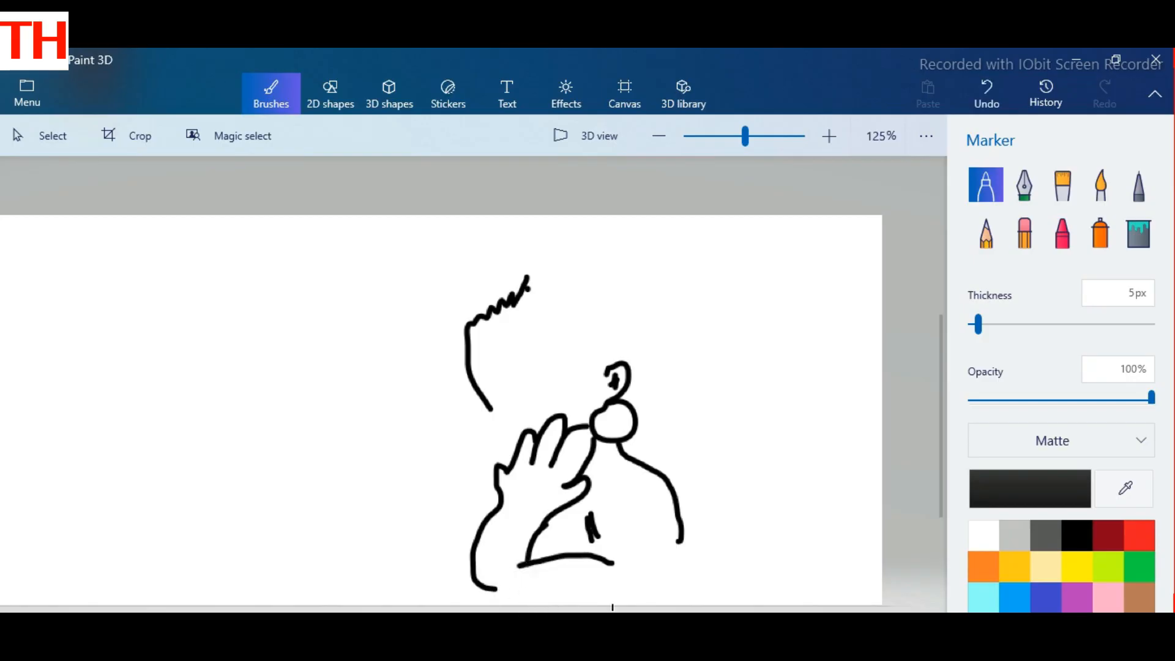
pyautogui.moveTo(683, 542); pyautogui.dragTo(495, 588)
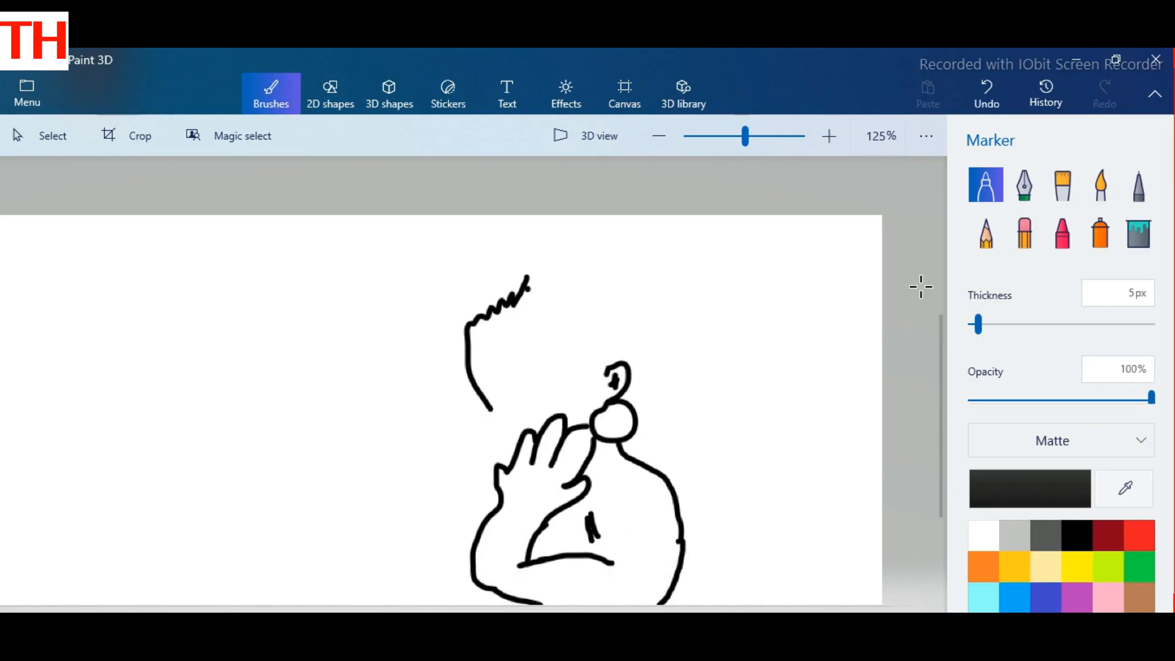
pyautogui.moveTo(623, 521); pyautogui.dragTo(610, 584)
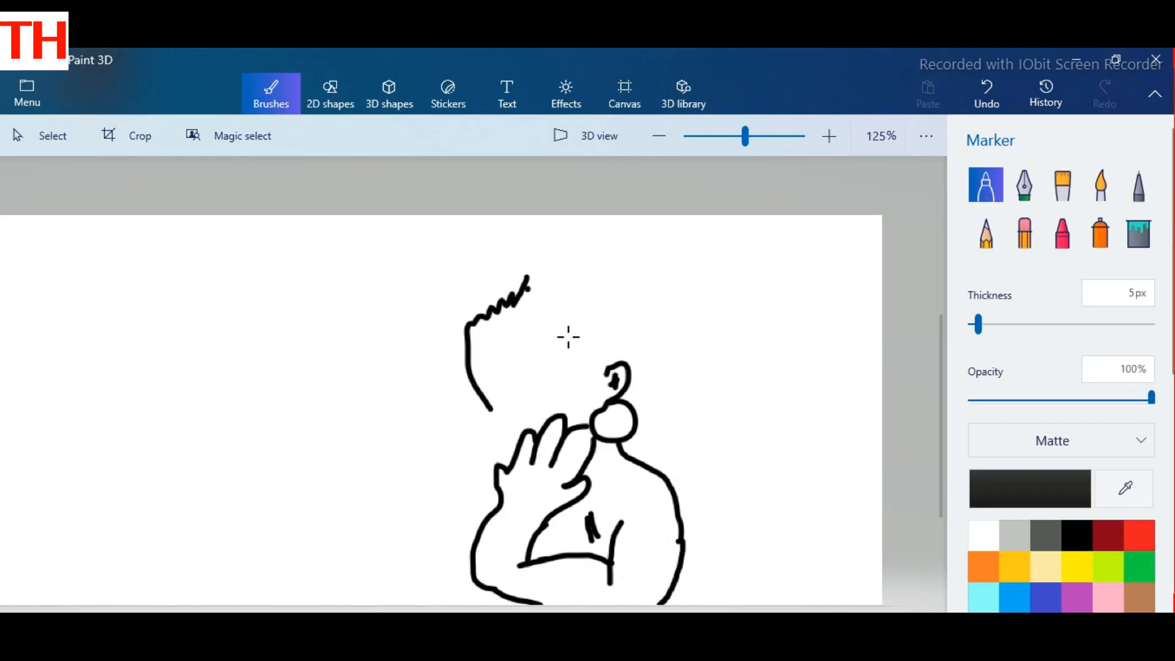
# Step: Set the Marker thickness to 7px and draw the hairline to the ear and the long outer hair outline
pyautogui.moveTo(978, 324); pyautogui.dragTo(983, 325)
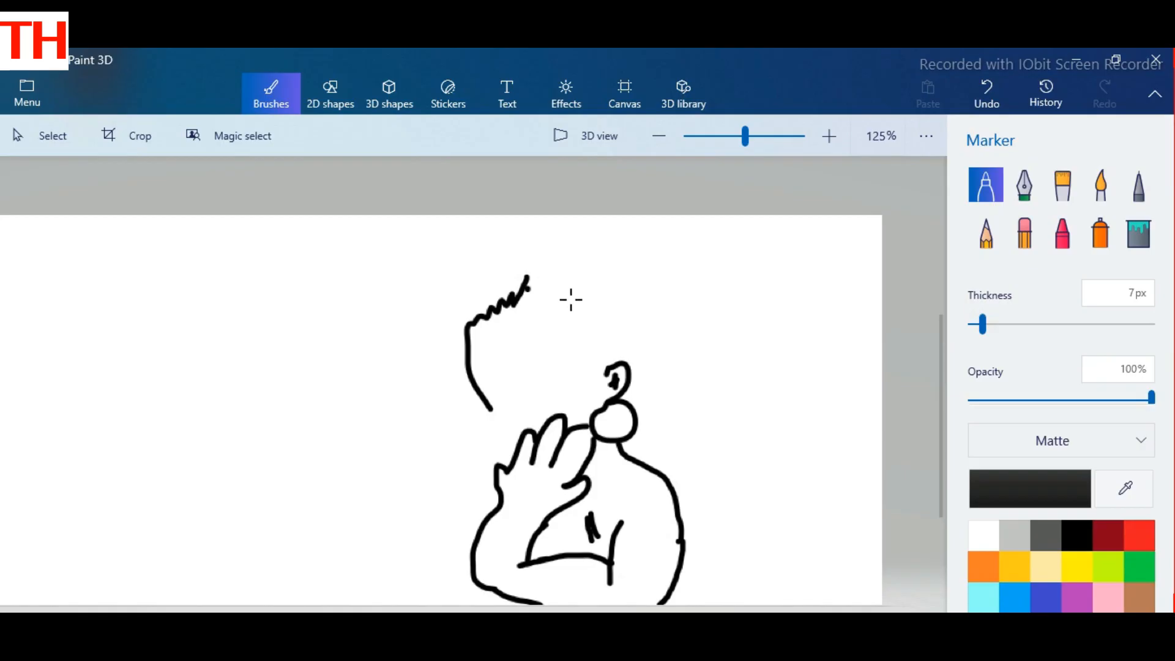
pyautogui.moveTo(520, 290)
pyautogui.mouseDown()
pyautogui.moveTo(559, 283)
pyautogui.moveTo(611, 375)
pyautogui.moveTo(602, 390)
pyautogui.mouseUp()
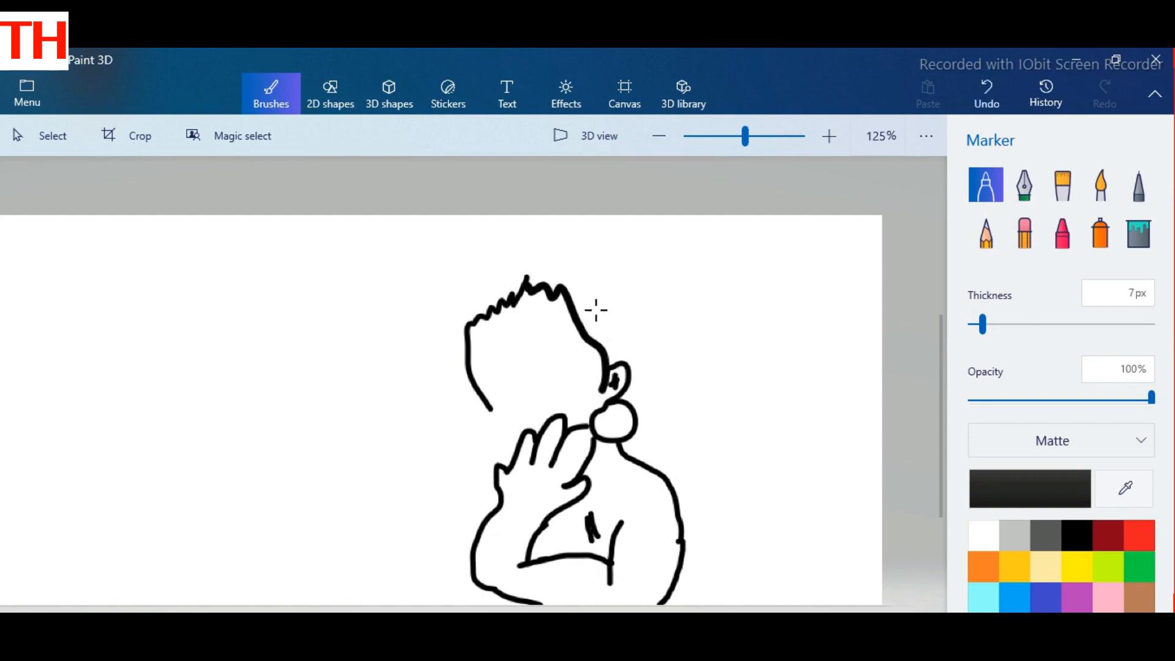
pyautogui.moveTo(466, 324)
pyautogui.mouseDown()
pyautogui.moveTo(481, 275)
pyautogui.moveTo(515, 258)
pyautogui.moveTo(571, 260)
pyautogui.moveTo(604, 280)
pyautogui.moveTo(695, 516)
pyautogui.moveTo(702, 570)
pyautogui.moveTo(660, 602)
pyautogui.mouseUp()
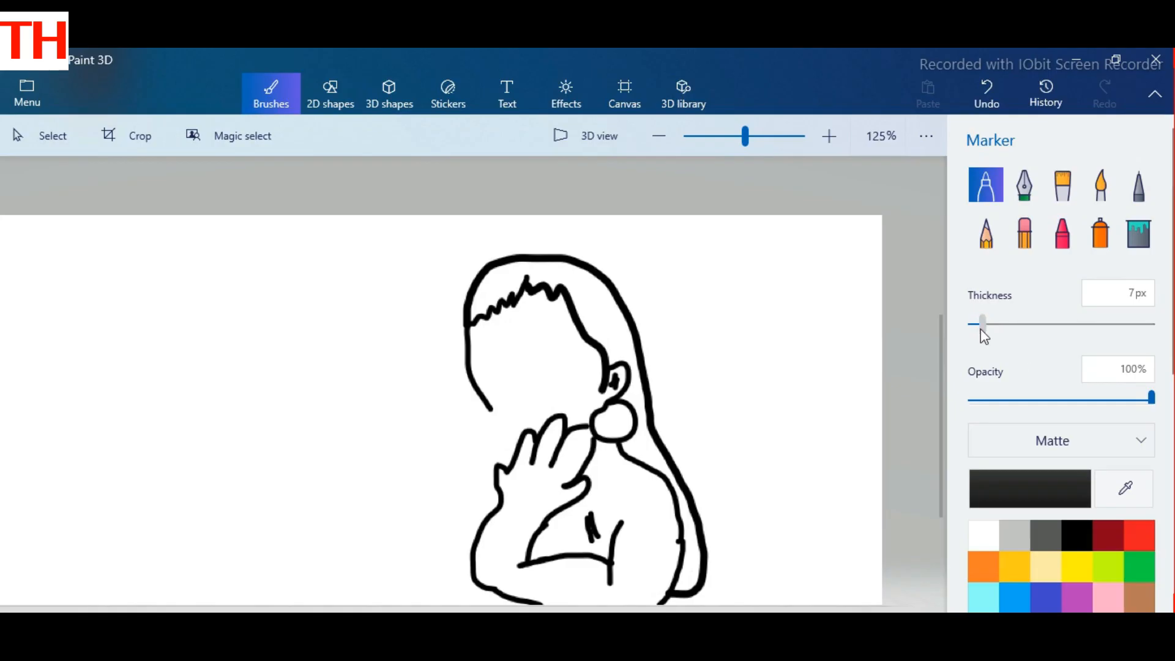
# Step: Set the Marker thickness to 3px, close the jawline at the fingers, and draw the near eye with its upper lid
pyautogui.moveTo(982, 325); pyautogui.dragTo(974, 325)
pyautogui.moveTo(490, 410); pyautogui.dragTo(529, 436)
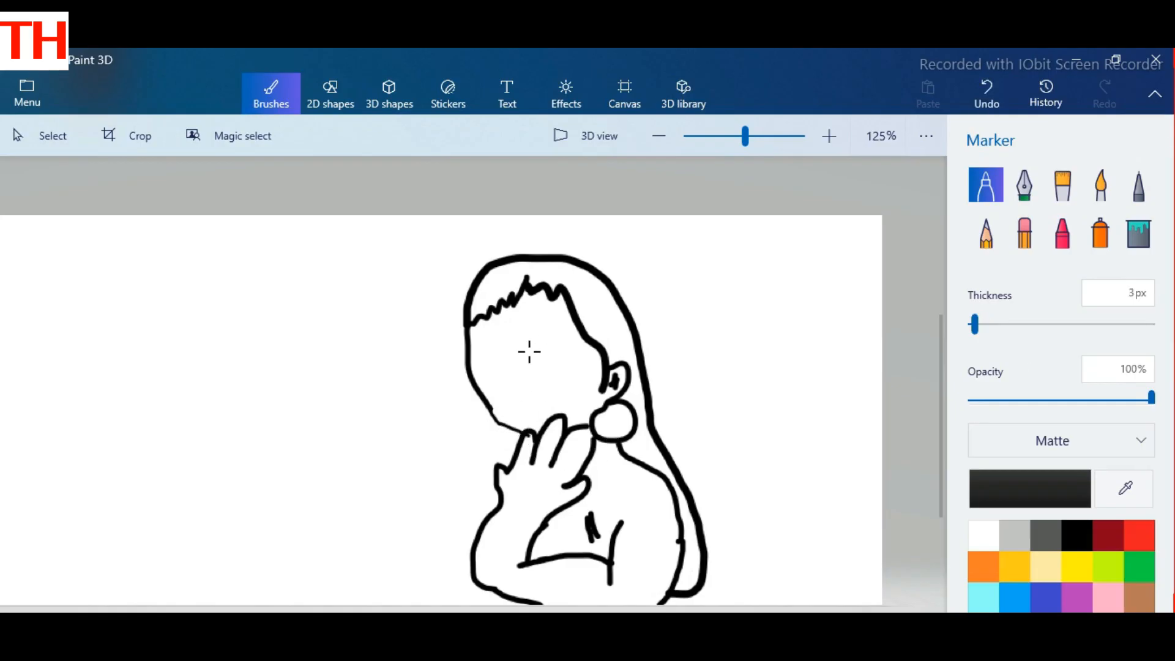
pyautogui.moveTo(513, 349)
pyautogui.mouseDown()
pyautogui.moveTo(521, 334)
pyautogui.moveTo(558, 340)
pyautogui.mouseUp()
pyautogui.moveTo(517, 355)
pyautogui.mouseDown()
pyautogui.moveTo(550, 348)
pyautogui.moveTo(518, 367)
pyautogui.moveTo(519, 355)
pyautogui.moveTo(537, 353)
pyautogui.mouseUp()
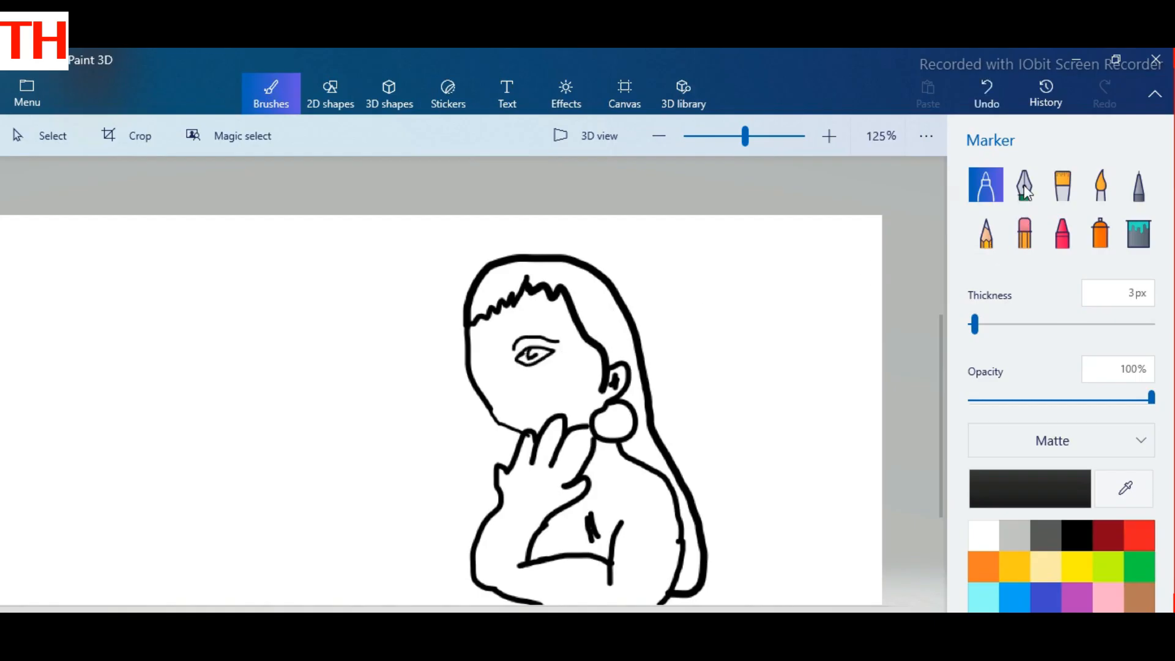
# Step: Shade around the near eye with the black Watercolor brush, and draw the nose and lips with the 3px Marker
pyautogui.click(1102, 195)
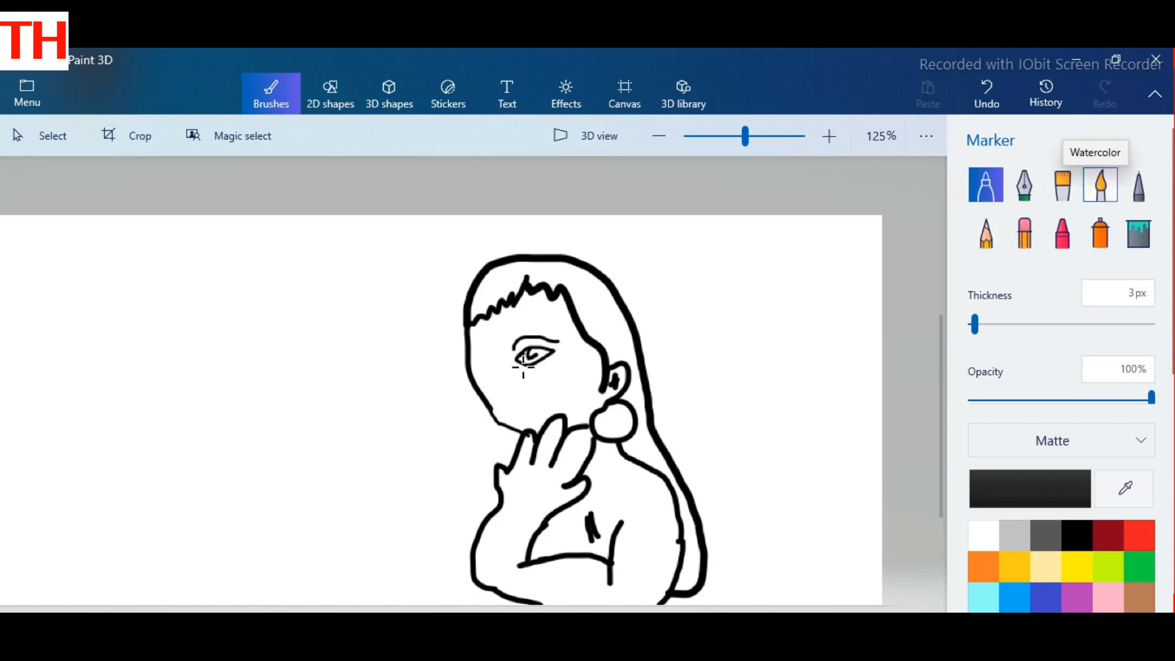
pyautogui.moveTo(532, 358); pyautogui.dragTo(534, 362)
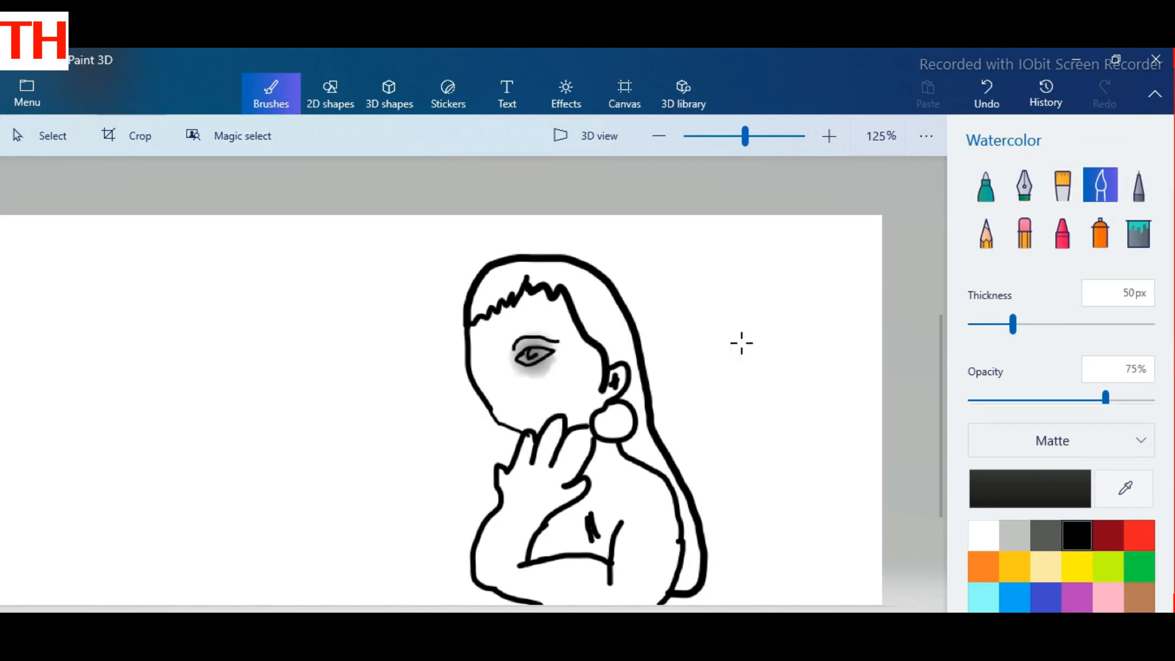
pyautogui.click(986, 186)
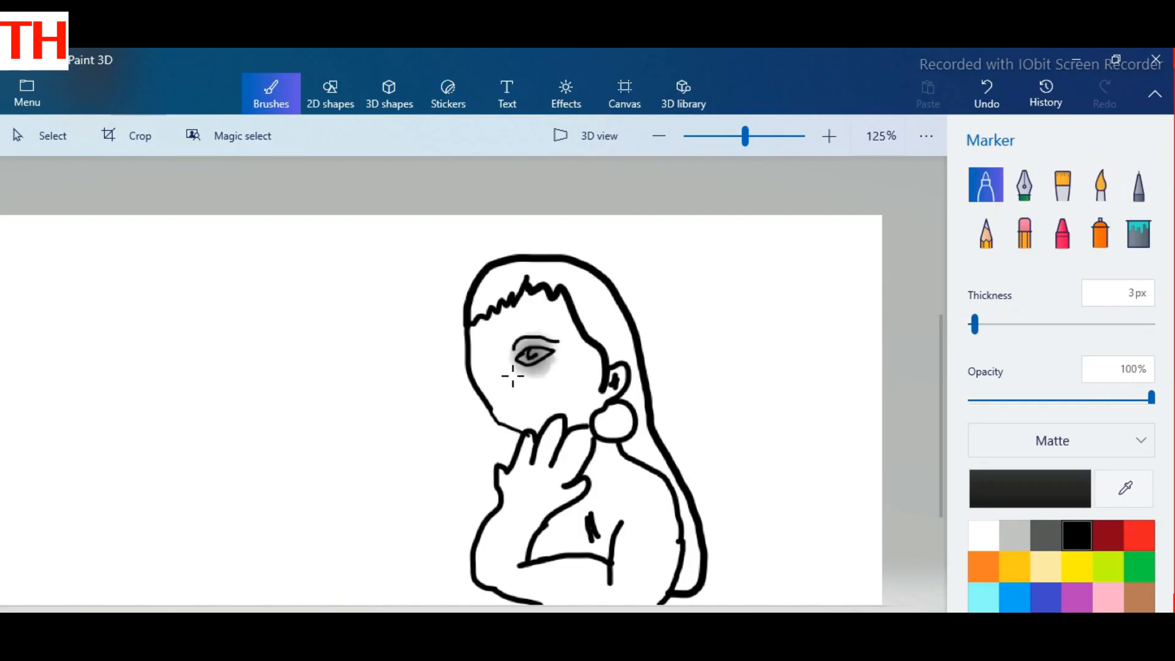
pyautogui.moveTo(503, 368)
pyautogui.mouseDown()
pyautogui.moveTo(519, 405)
pyautogui.moveTo(551, 403)
pyautogui.moveTo(522, 445)
pyautogui.moveTo(550, 410)
pyautogui.mouseUp()
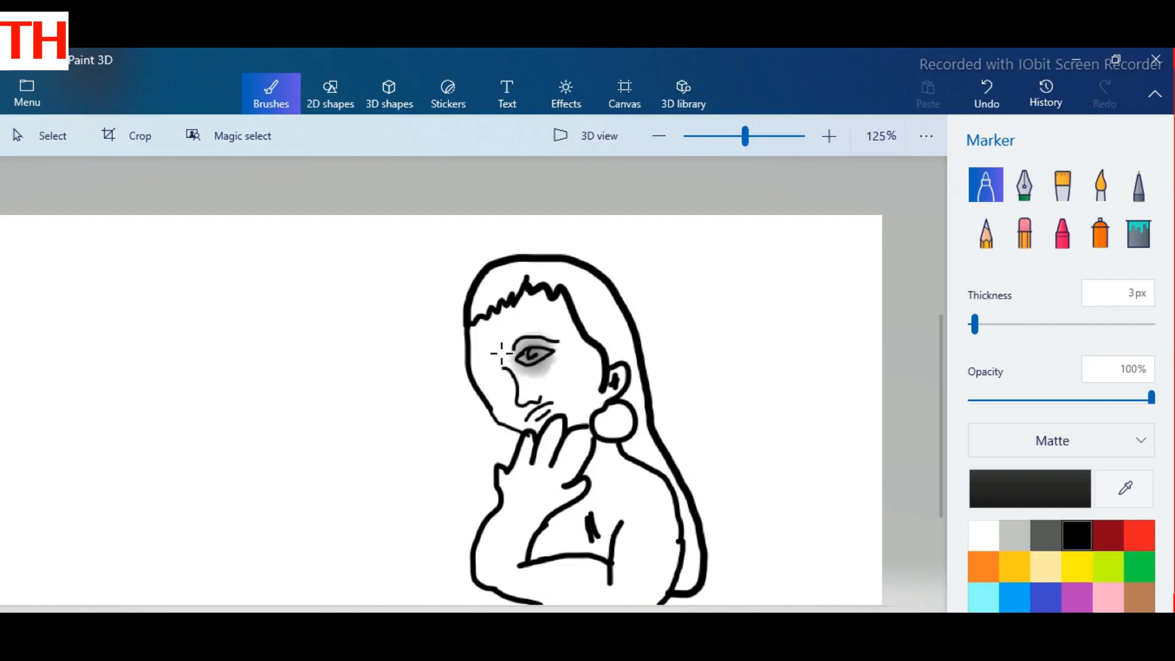
pyautogui.moveTo(494, 356)
pyautogui.mouseDown()
pyautogui.moveTo(472, 366)
pyautogui.moveTo(494, 367)
pyautogui.mouseUp()
pyautogui.hotkey('ctrl', 'z')
pyautogui.hotkey('ctrl', 'z')
# Step: Draw the far eye at the face's edge with the Marker, and shade beneath it and around the nose in black Watercolor
pyautogui.moveTo(498, 367)
pyautogui.mouseDown()
pyautogui.moveTo(468, 386)
pyautogui.moveTo(489, 361)
pyautogui.moveTo(484, 374)
pyautogui.mouseUp()
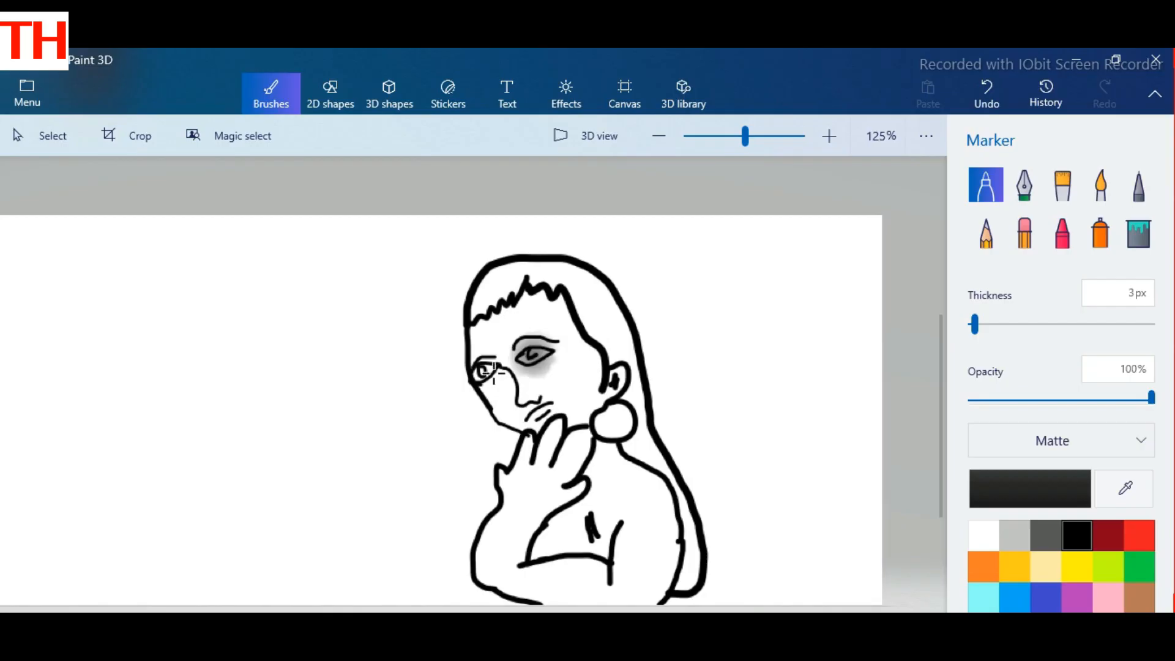
pyautogui.moveTo(484, 370); pyautogui.dragTo(482, 369)
pyautogui.click(1101, 186)
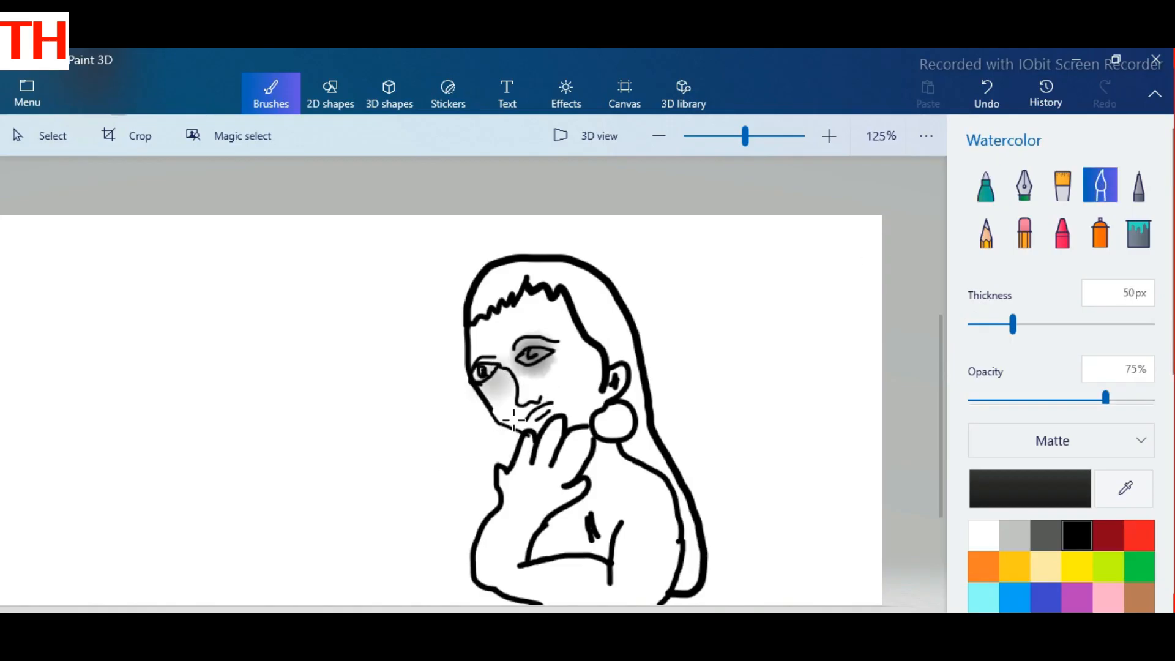
pyautogui.moveTo(495, 373); pyautogui.dragTo(487, 388)
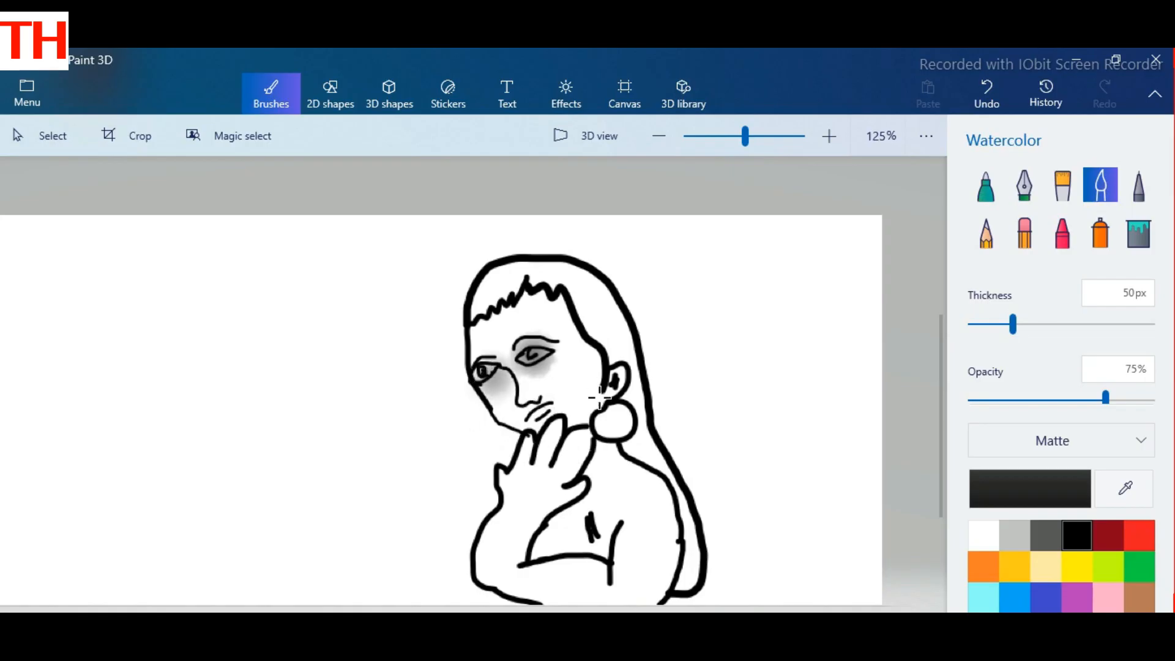
pyautogui.click(529, 393)
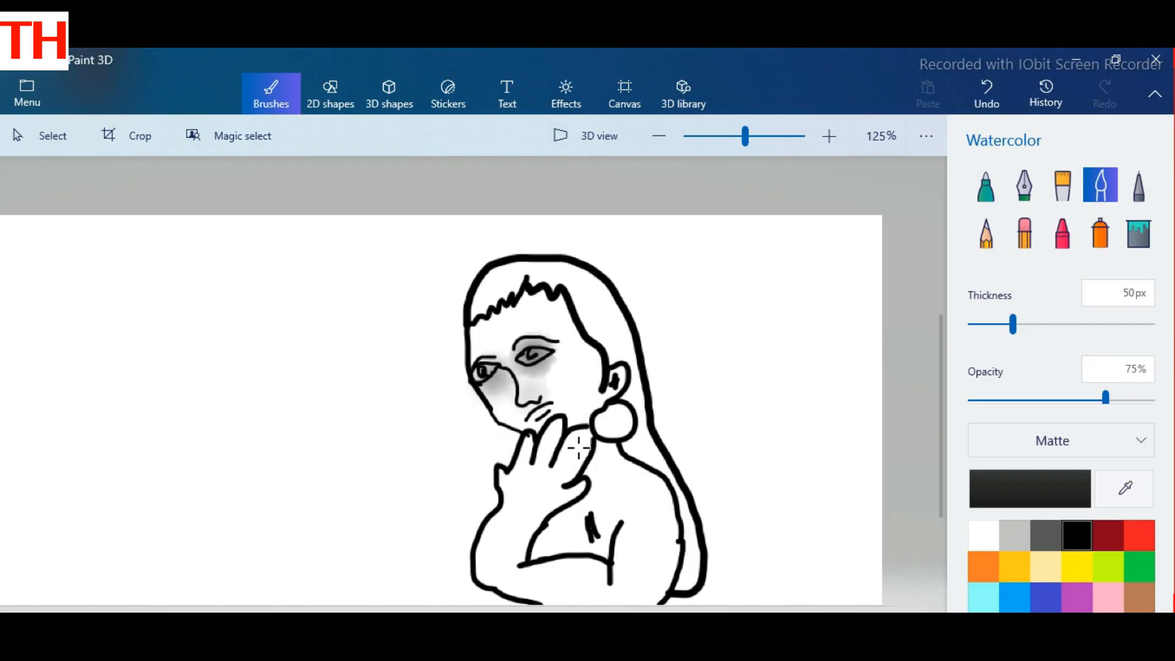
# Step: Tint the lips and the ear red with the Watercolor brush
pyautogui.click(1139, 535)
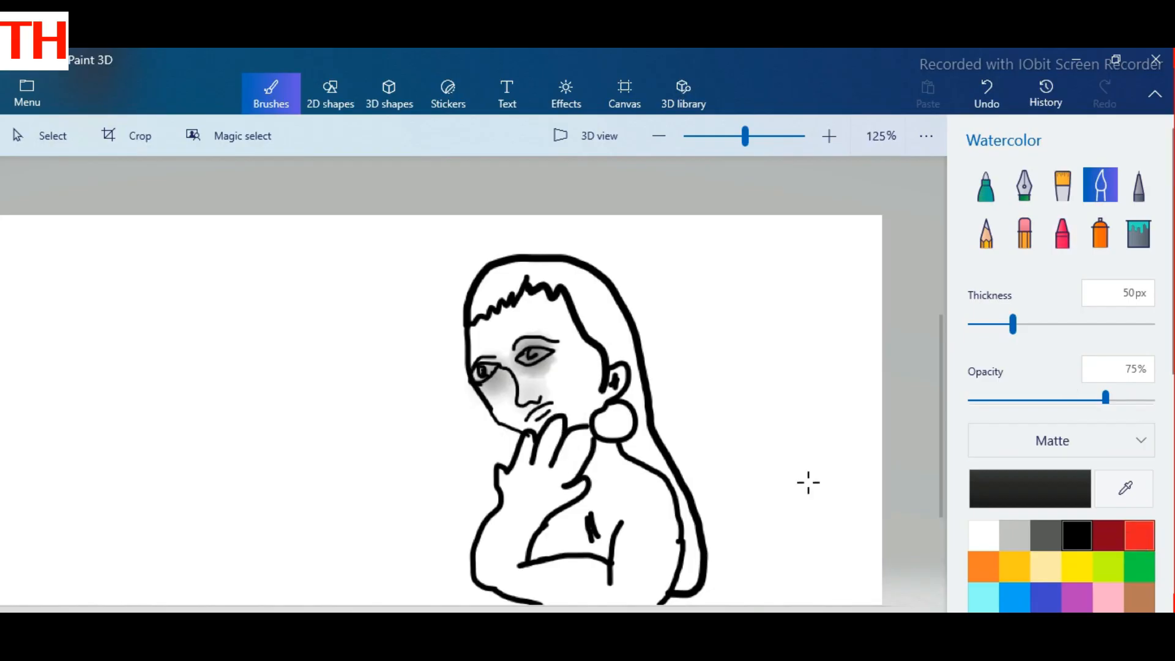
pyautogui.click(540, 415)
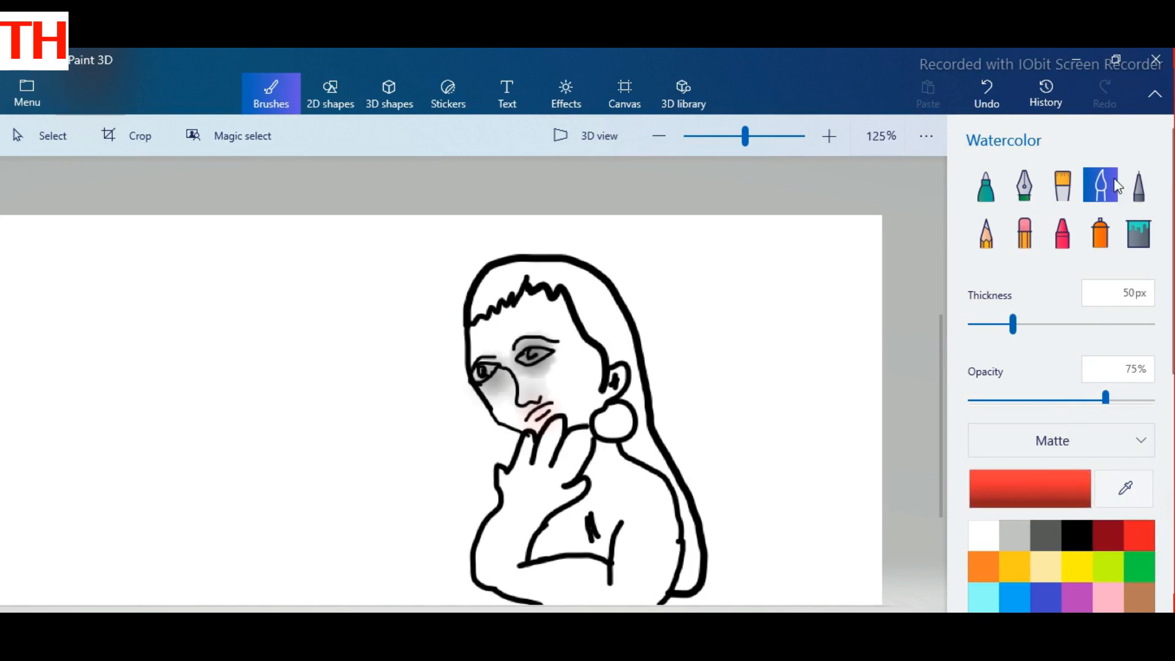
pyautogui.moveTo(539, 410); pyautogui.dragTo(551, 403)
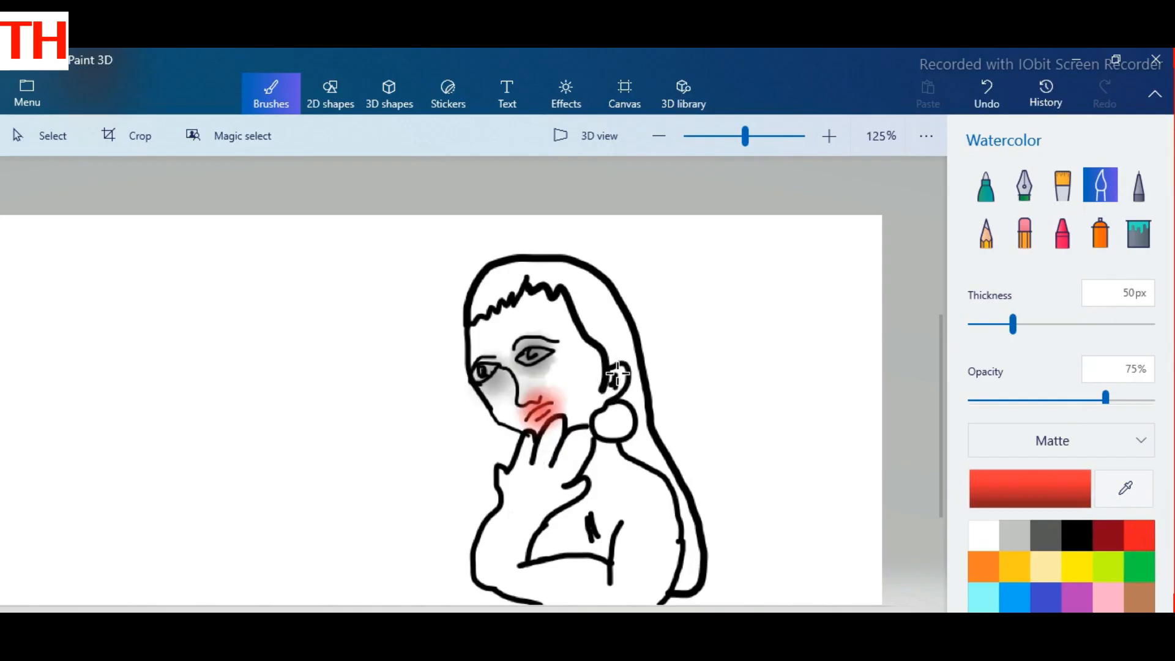
pyautogui.moveTo(617, 373); pyautogui.dragTo(617, 392)
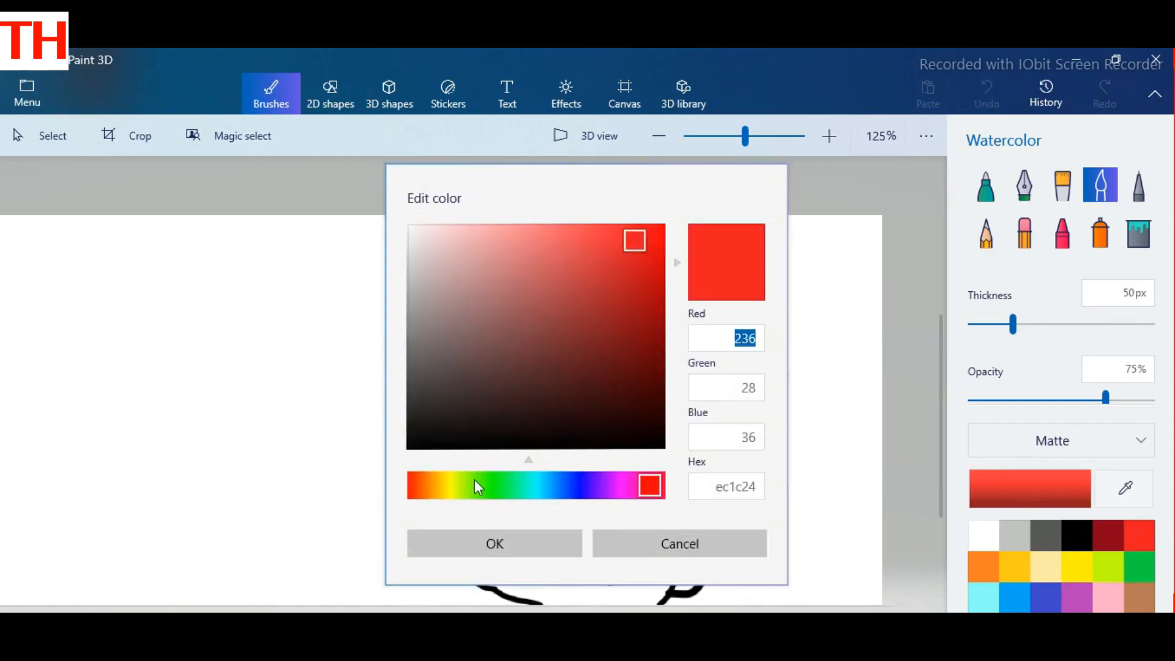
# Step: Set a custom orange, hex ec8b1c, and color the round earring with the Watercolor brush
pyautogui.click(441, 484)
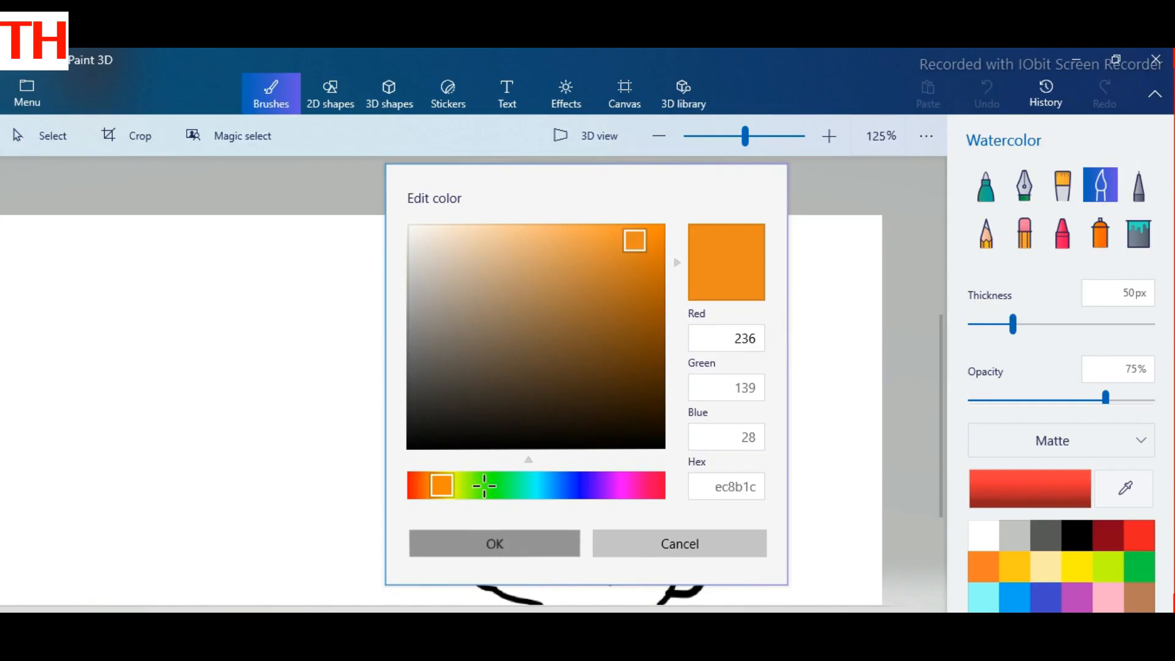
pyautogui.click(494, 543)
pyautogui.moveTo(617, 413); pyautogui.dragTo(611, 425)
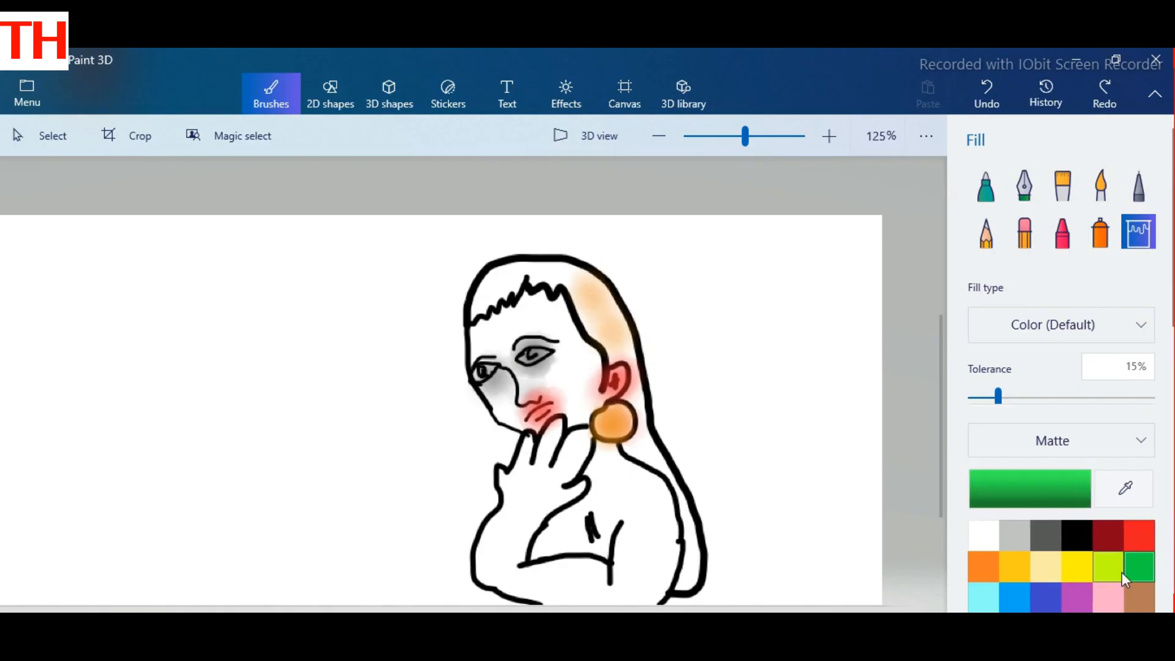
# Step: Fill the background around the figure with custom green, hex 19f256
pyautogui.click(1029, 490)
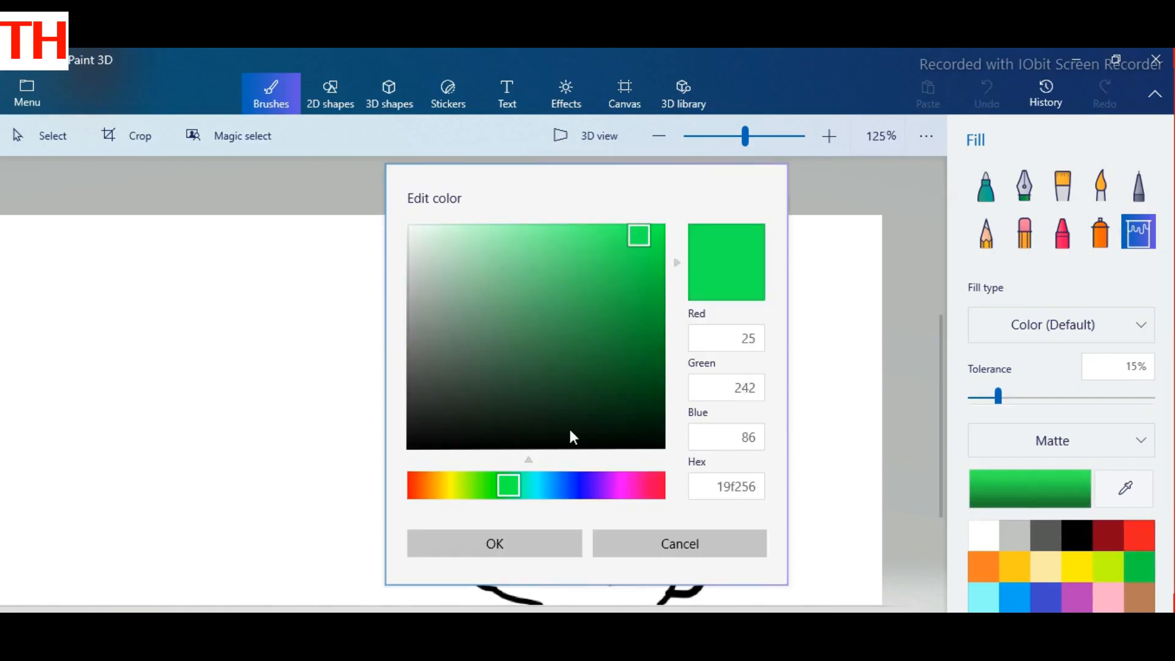
pyautogui.click(528, 550)
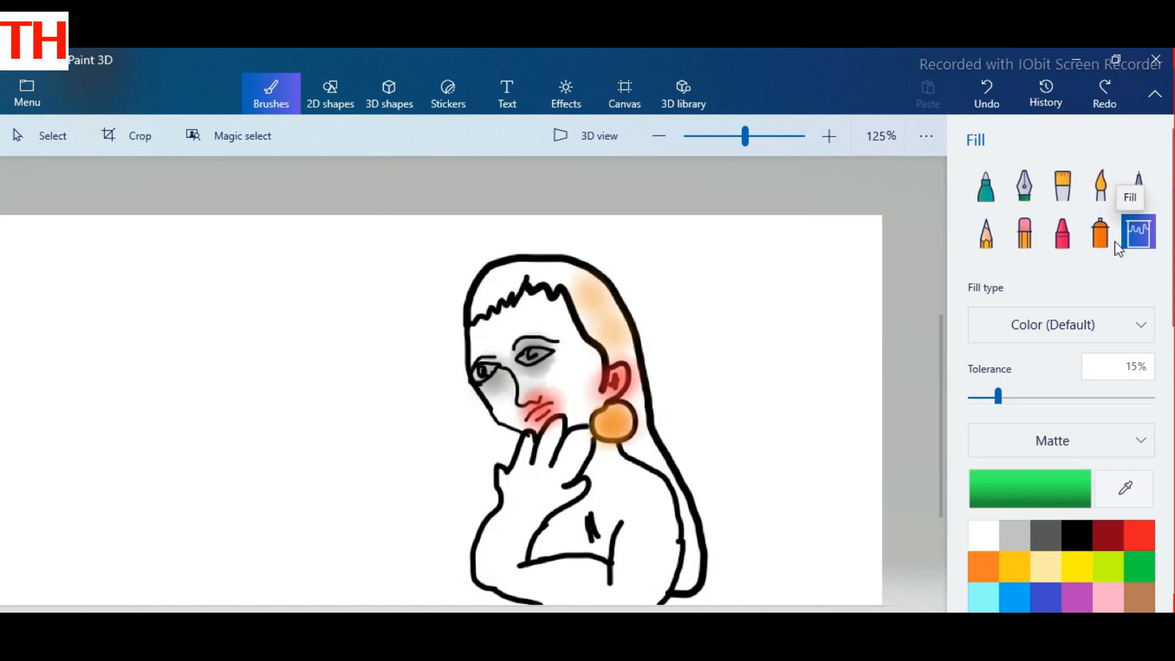
pyautogui.click(733, 282)
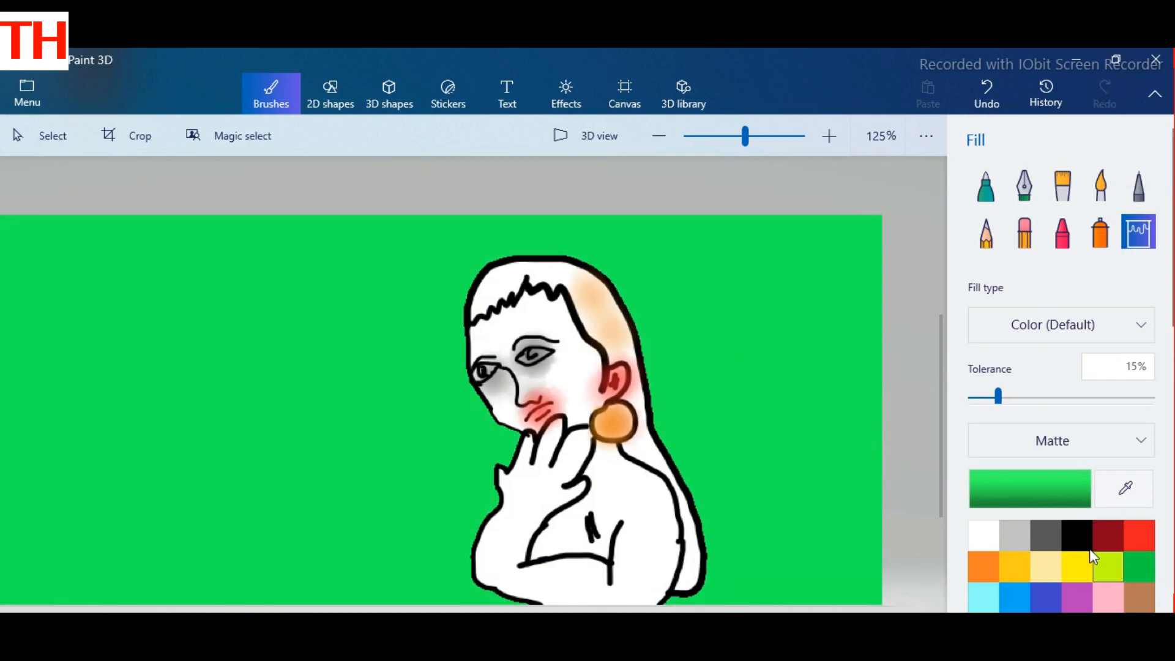
# Step: Fill the hair black, covering the crown, the fringe, and the long section behind the shoulder
pyautogui.click(1077, 536)
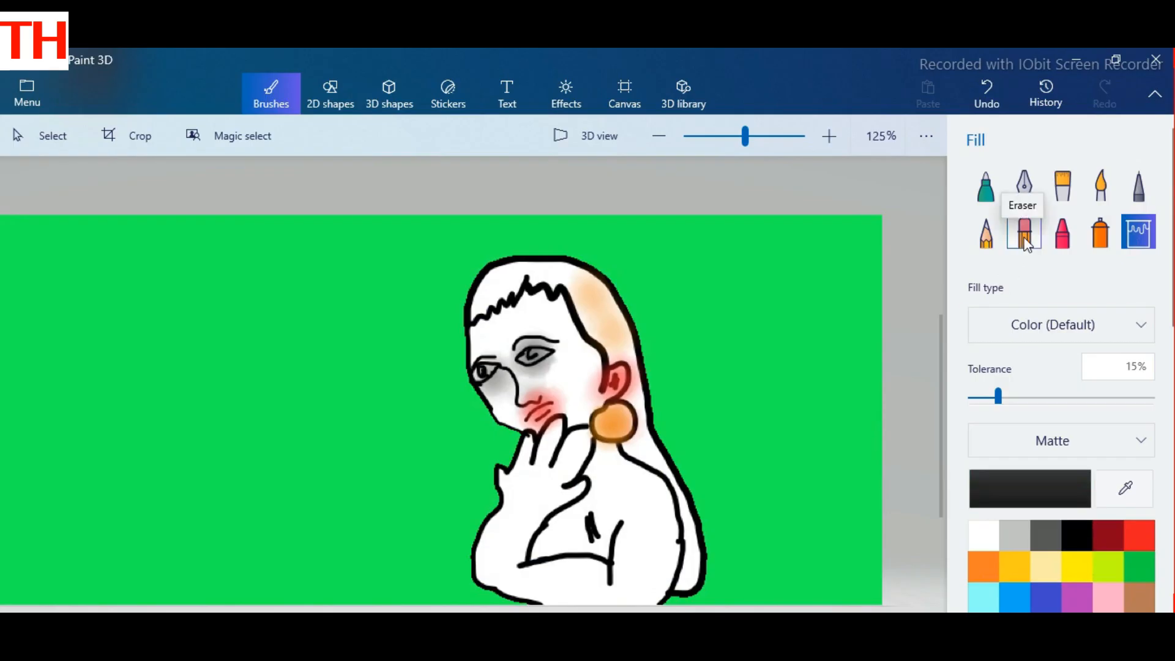
pyautogui.click(596, 306)
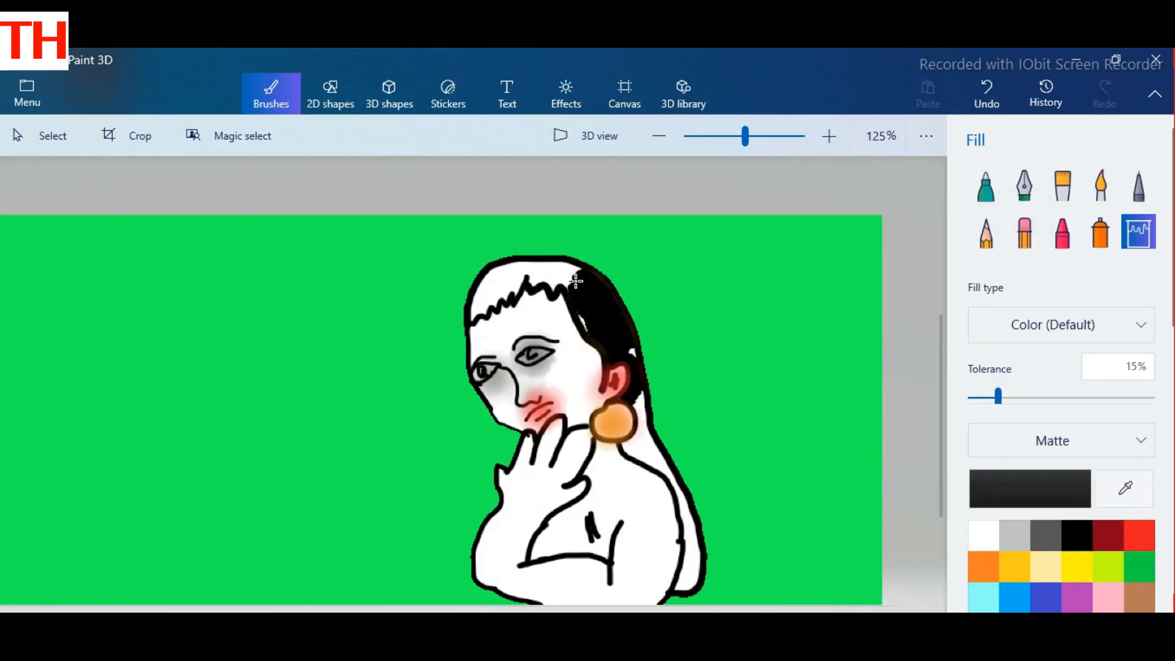
pyautogui.click(543, 280)
pyautogui.click(650, 454)
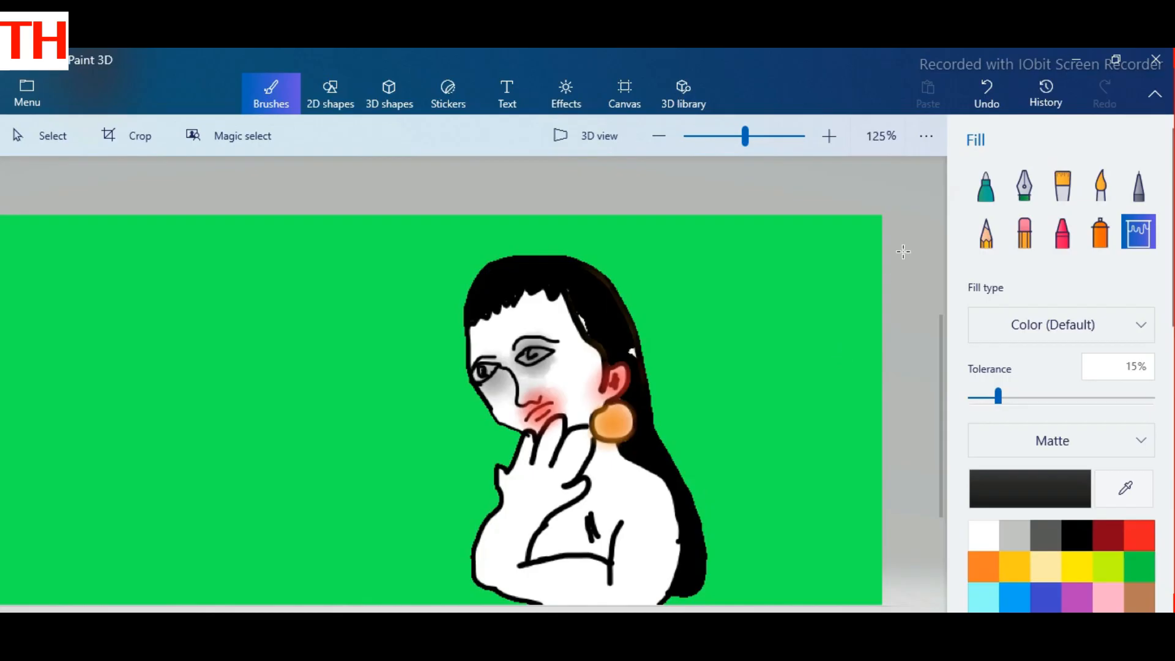
# Step: Tint the skin orange with the Watercolor brush, covering the neck, hand, forearm, cheek, and forehead
pyautogui.click(1100, 185)
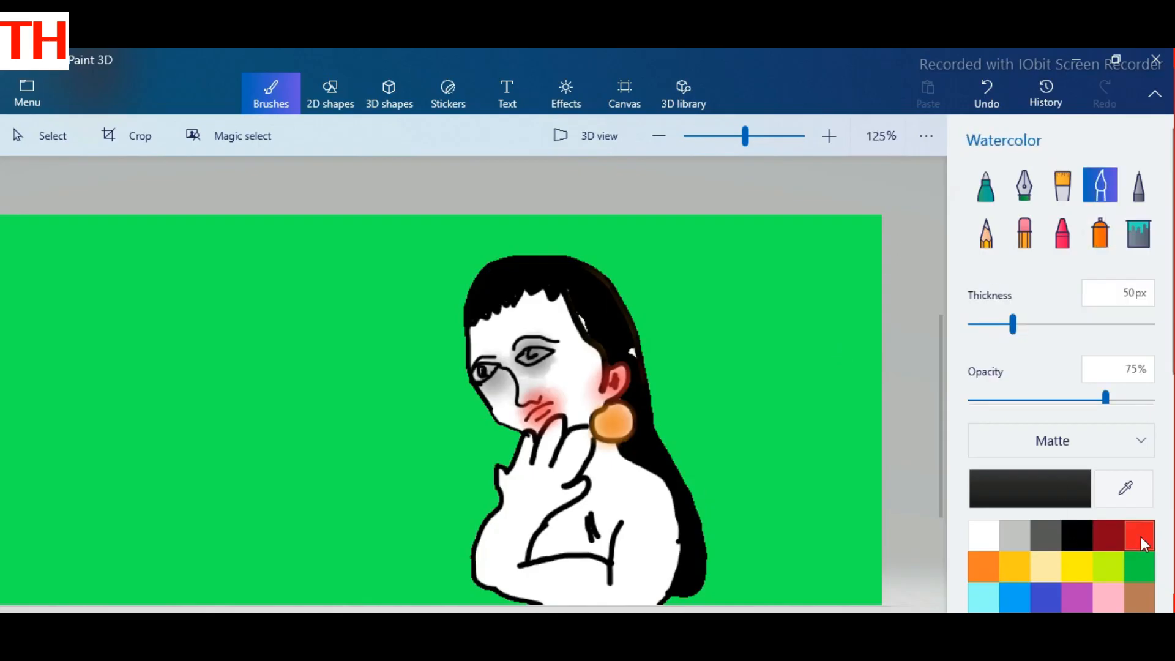
pyautogui.click(989, 567)
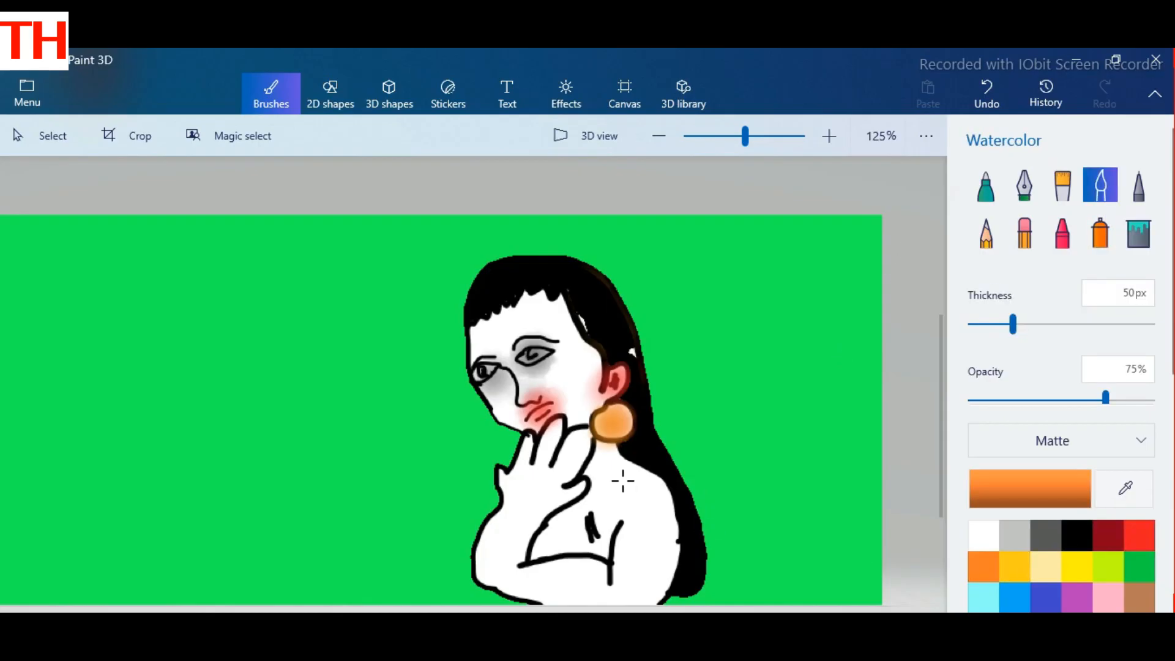
pyautogui.moveTo(602, 466)
pyautogui.mouseDown()
pyautogui.moveTo(619, 503)
pyautogui.moveTo(582, 474)
pyautogui.moveTo(574, 443)
pyautogui.moveTo(544, 496)
pyautogui.moveTo(543, 436)
pyautogui.moveTo(514, 518)
pyautogui.moveTo(520, 447)
pyautogui.mouseUp()
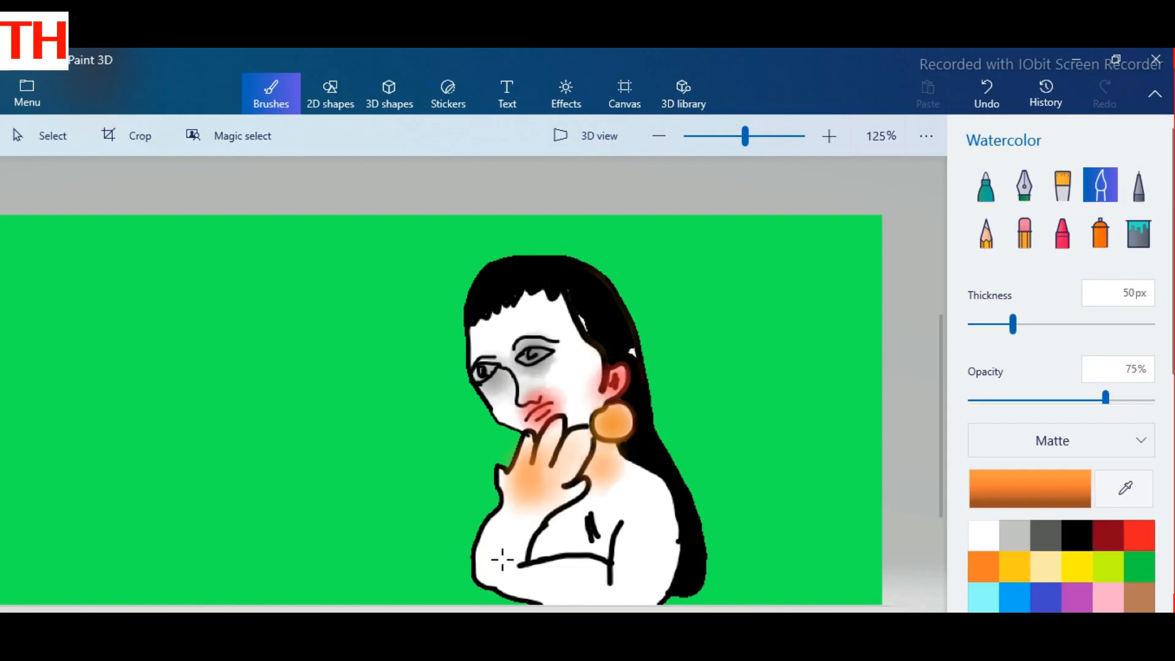
pyautogui.moveTo(502, 559); pyautogui.dragTo(506, 527)
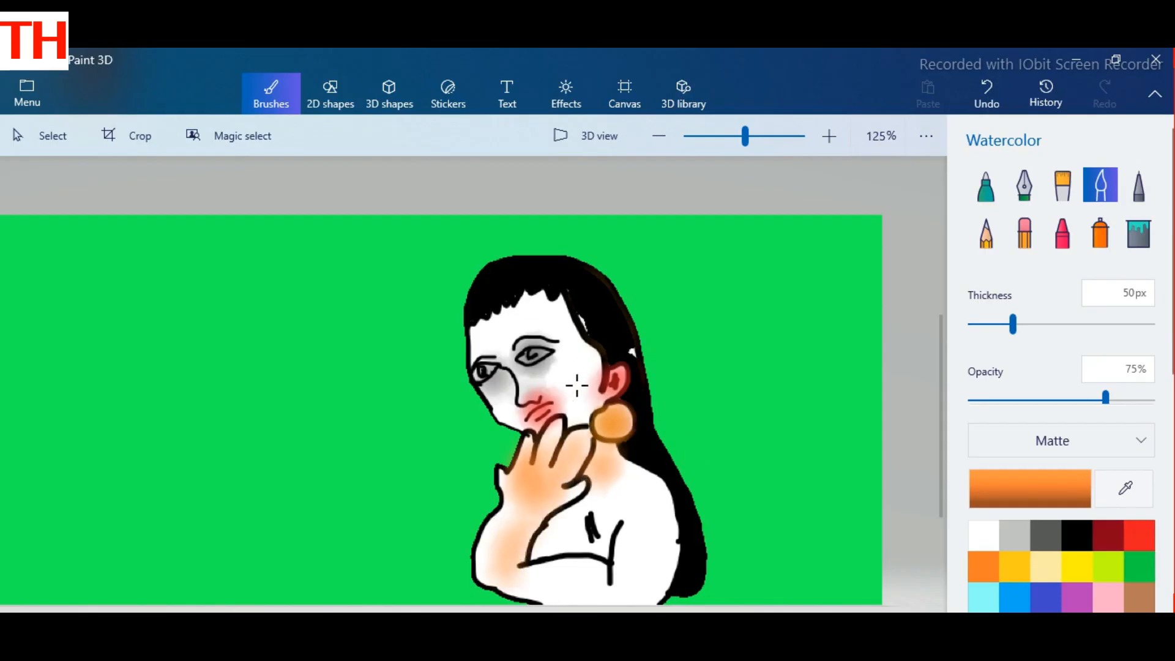
pyautogui.moveTo(577, 386); pyautogui.dragTo(574, 354)
pyautogui.moveTo(487, 342); pyautogui.dragTo(524, 309)
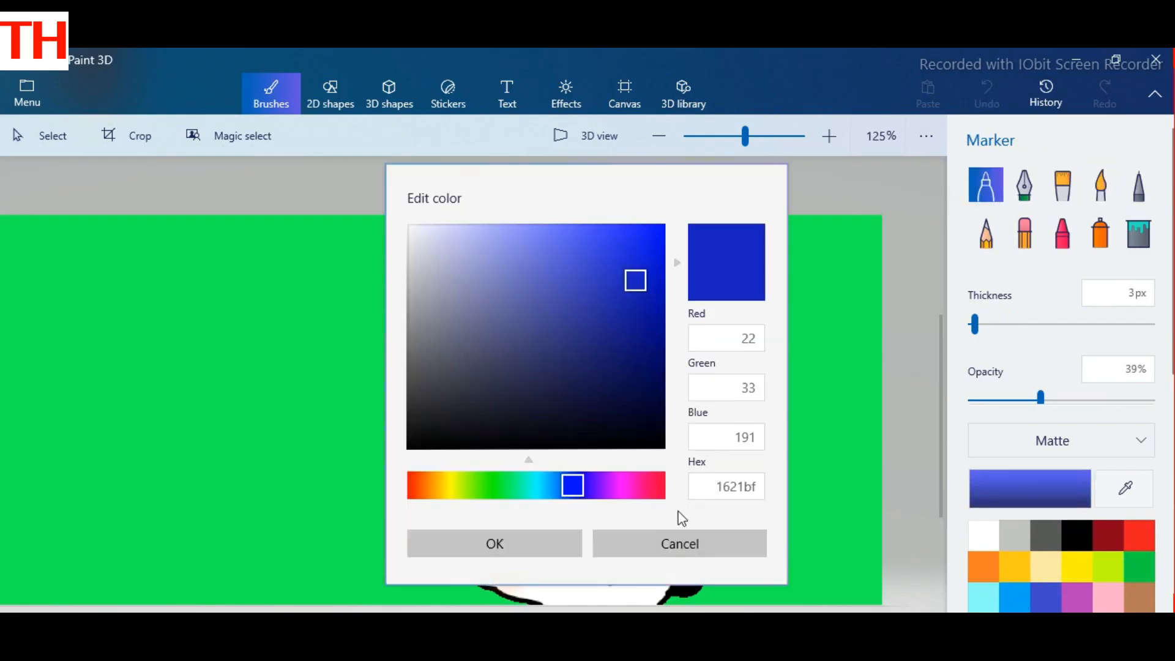
# Step: Set a custom purple, hex 4d0aa5, and draw a line down the upper sleeve with the 3 px Marker
pyautogui.click(573, 489)
pyautogui.click(591, 488)
pyautogui.moveTo(647, 321); pyautogui.dragTo(650, 303)
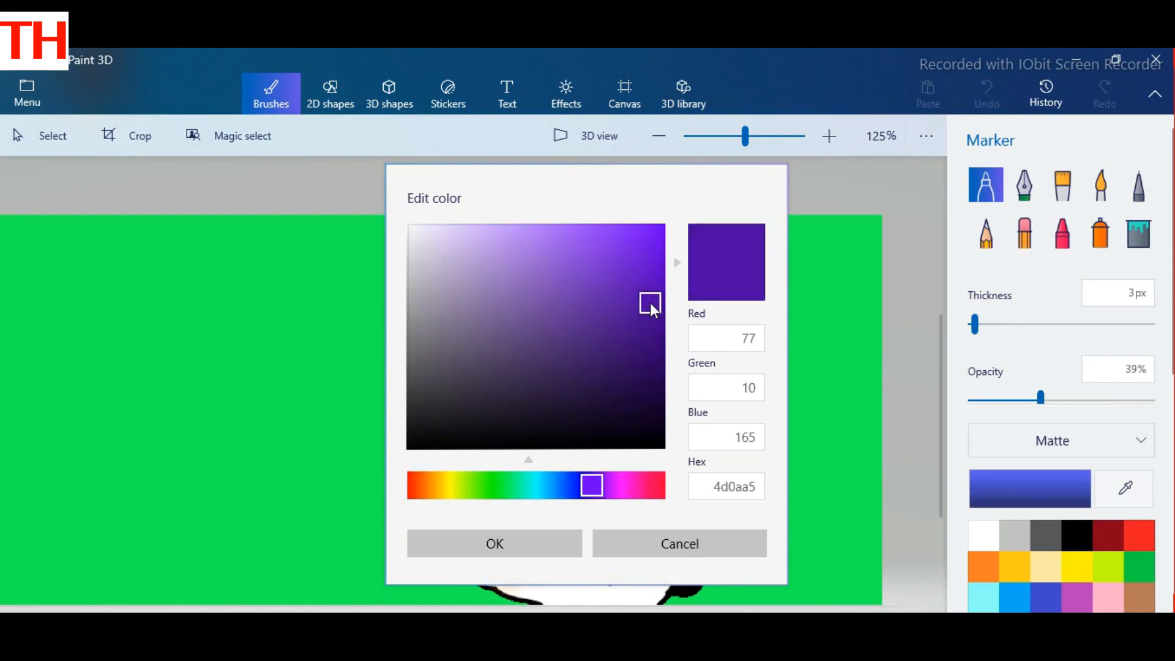
pyautogui.click(547, 550)
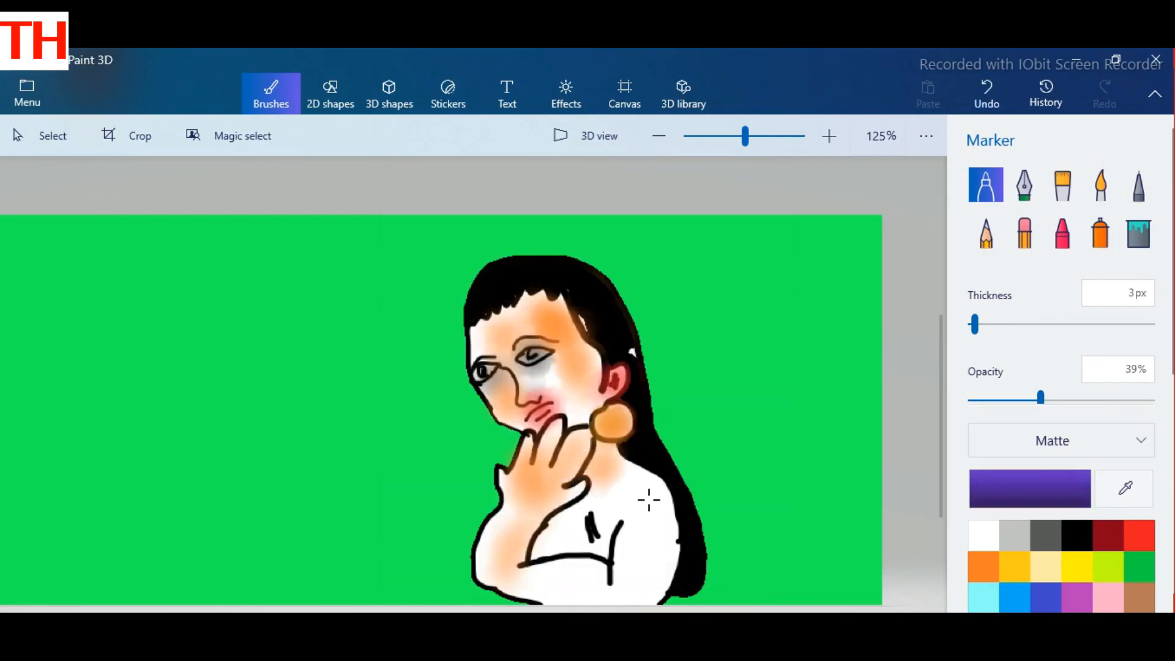
pyautogui.moveTo(649, 500); pyautogui.dragTo(635, 559)
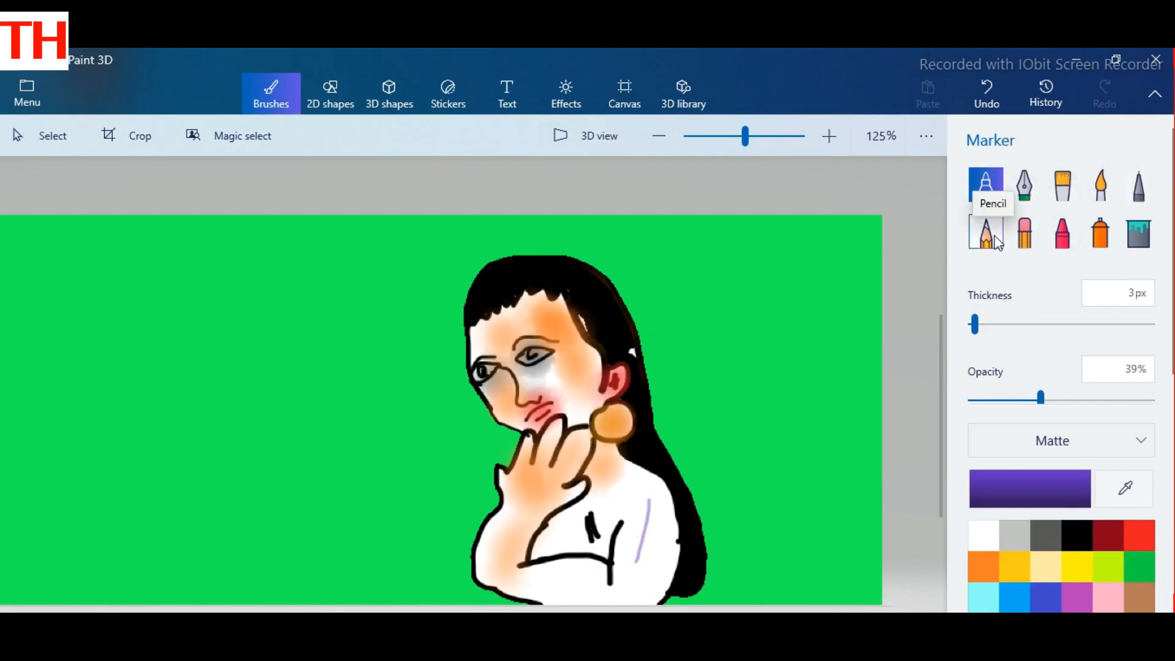
# Step: Color the garment's chest and sleeve purple with the Watercolor brush at 50 px thickness
pyautogui.click(1099, 184)
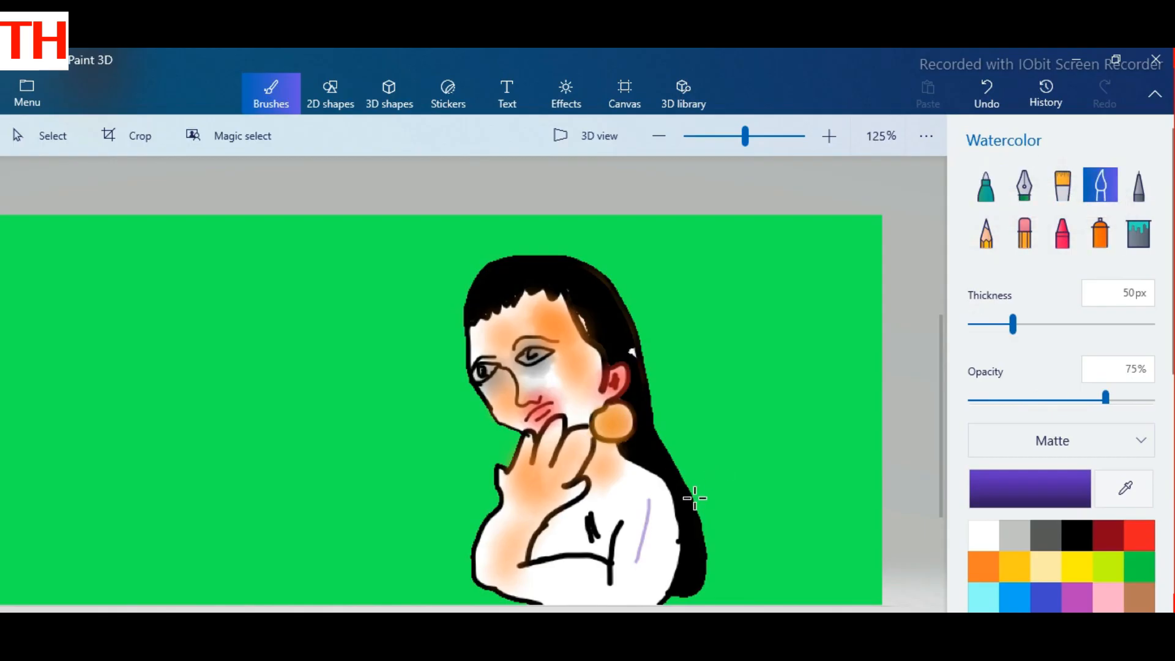
pyautogui.moveTo(608, 504)
pyautogui.mouseDown()
pyautogui.moveTo(565, 537)
pyautogui.moveTo(629, 496)
pyautogui.moveTo(691, 551)
pyautogui.moveTo(673, 521)
pyautogui.moveTo(647, 514)
pyautogui.moveTo(620, 580)
pyautogui.moveTo(642, 501)
pyautogui.moveTo(661, 508)
pyautogui.moveTo(665, 544)
pyautogui.moveTo(641, 592)
pyautogui.moveTo(589, 599)
pyautogui.moveTo(526, 586)
pyautogui.moveTo(591, 571)
pyautogui.moveTo(625, 527)
pyautogui.moveTo(596, 567)
pyautogui.moveTo(611, 534)
pyautogui.moveTo(582, 555)
pyautogui.moveTo(604, 538)
pyautogui.mouseUp()
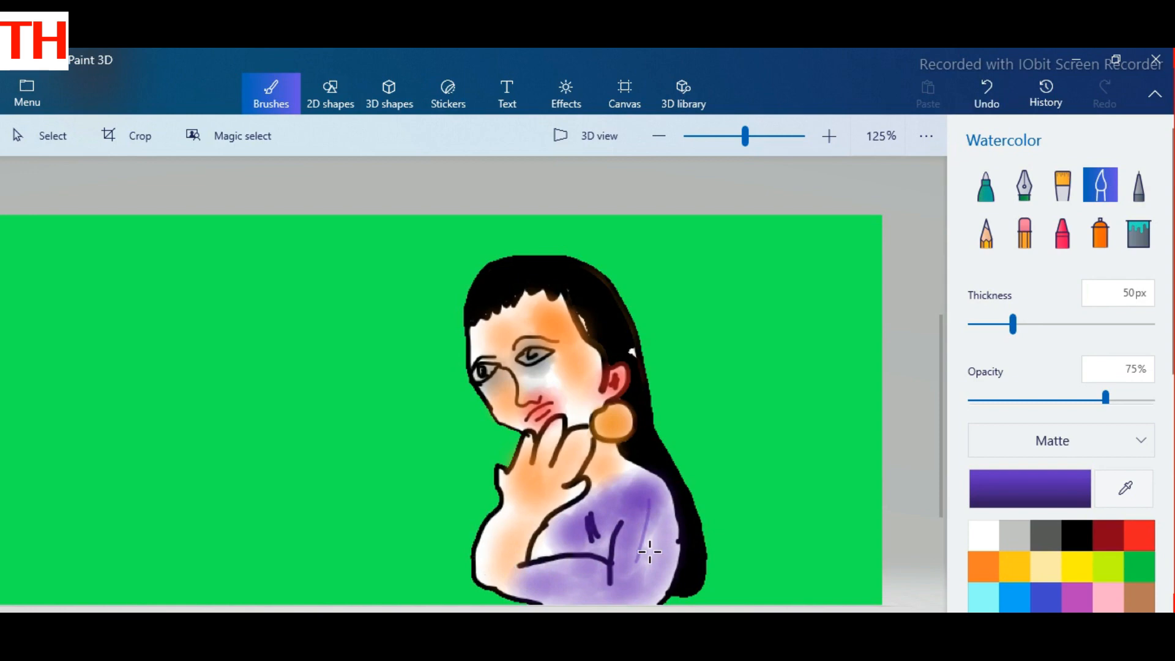
pyautogui.moveTo(661, 531); pyautogui.dragTo(648, 555)
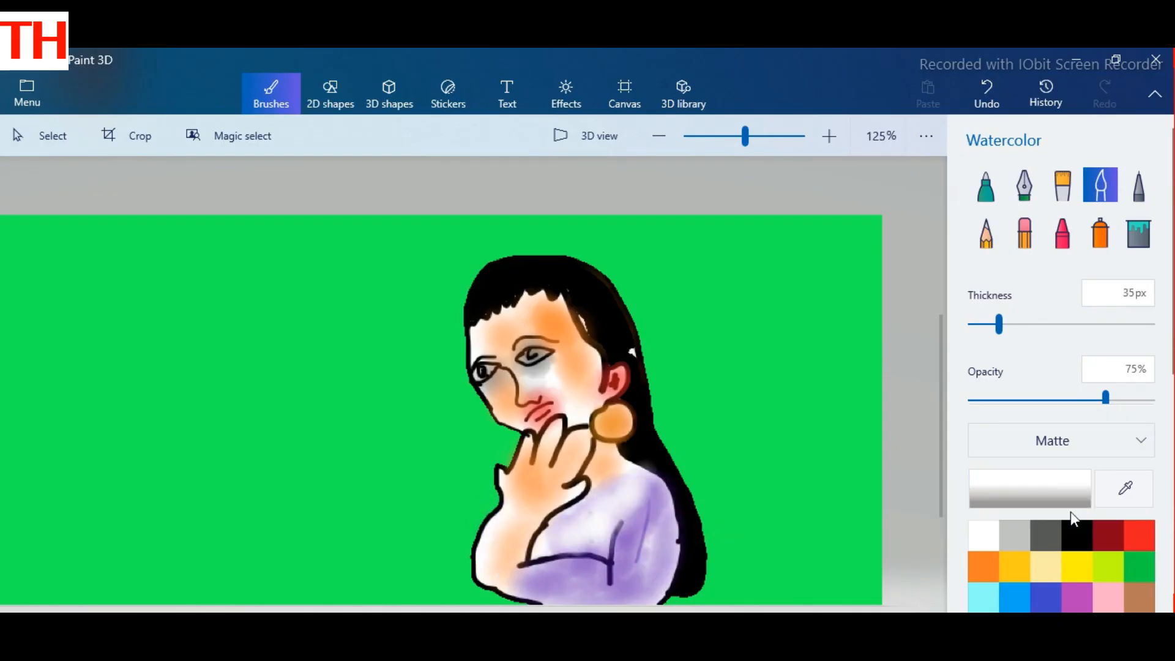
# Step: Draw the garment's neckline below the neck in black with the Marker, increasing the thickness to 6 px
pyautogui.click(1074, 529)
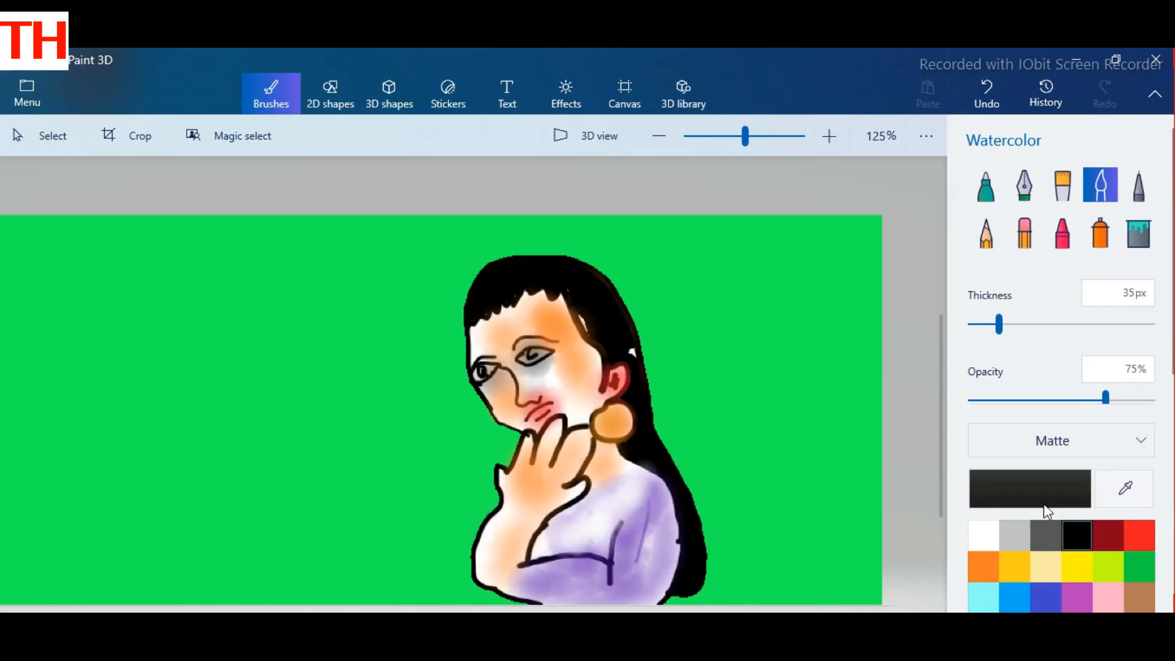
pyautogui.click(983, 196)
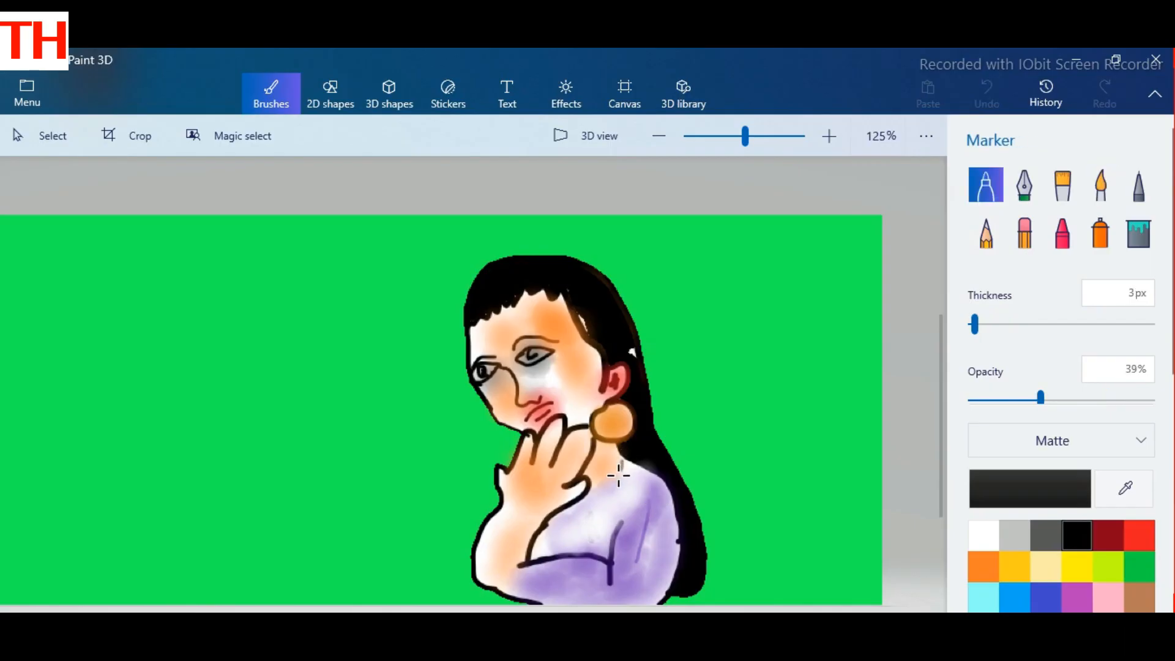
pyautogui.moveTo(618, 475); pyautogui.dragTo(620, 464)
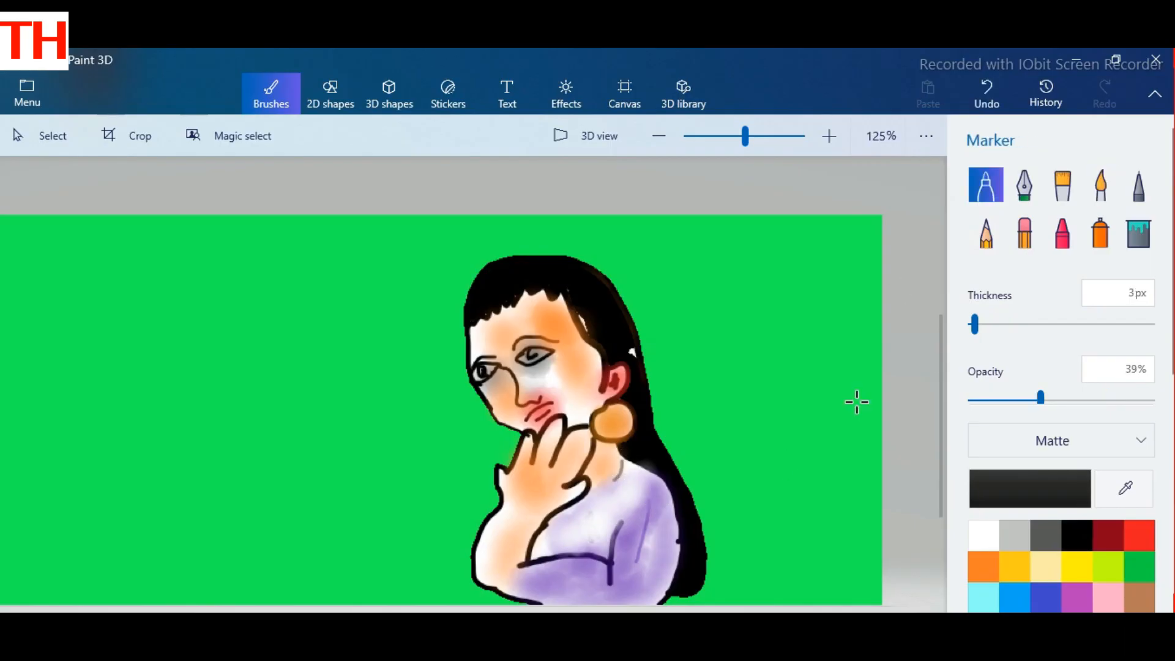
pyautogui.moveTo(974, 331); pyautogui.dragTo(980, 325)
pyautogui.moveTo(621, 460)
pyautogui.mouseDown()
pyautogui.moveTo(587, 492)
pyautogui.moveTo(621, 459)
pyautogui.mouseUp()
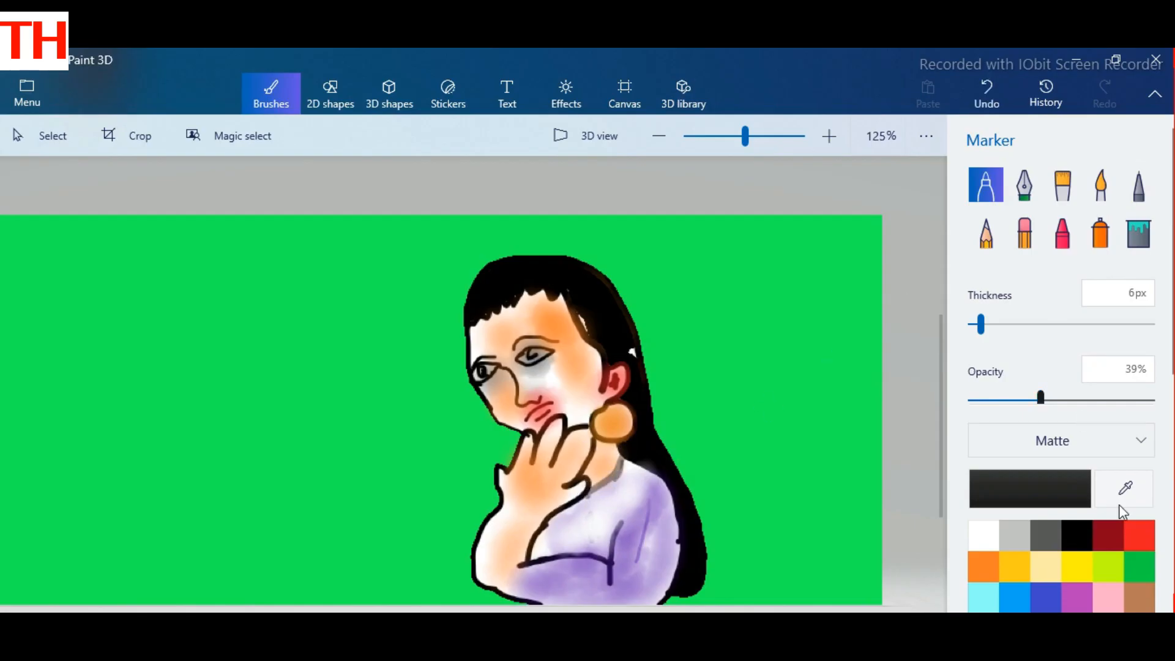
# Step: Set a custom near-black, hex 0d0d0d, and darken the garment's neckline with the Marker
pyautogui.click(1072, 492)
pyautogui.click(650, 441)
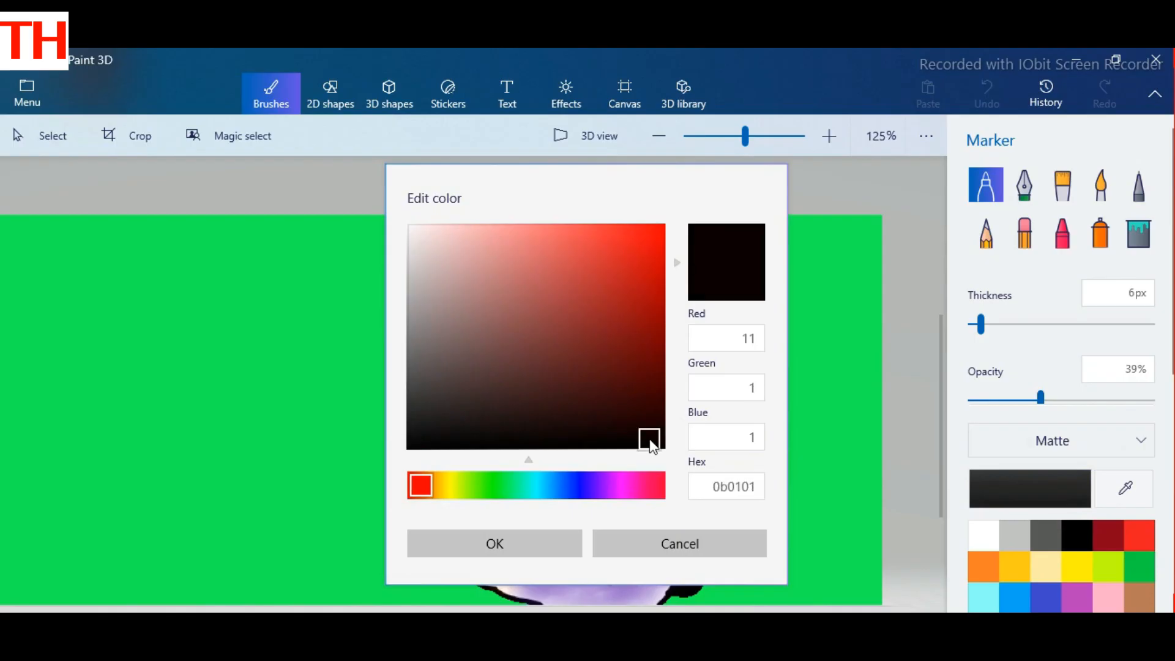
pyautogui.click(416, 438)
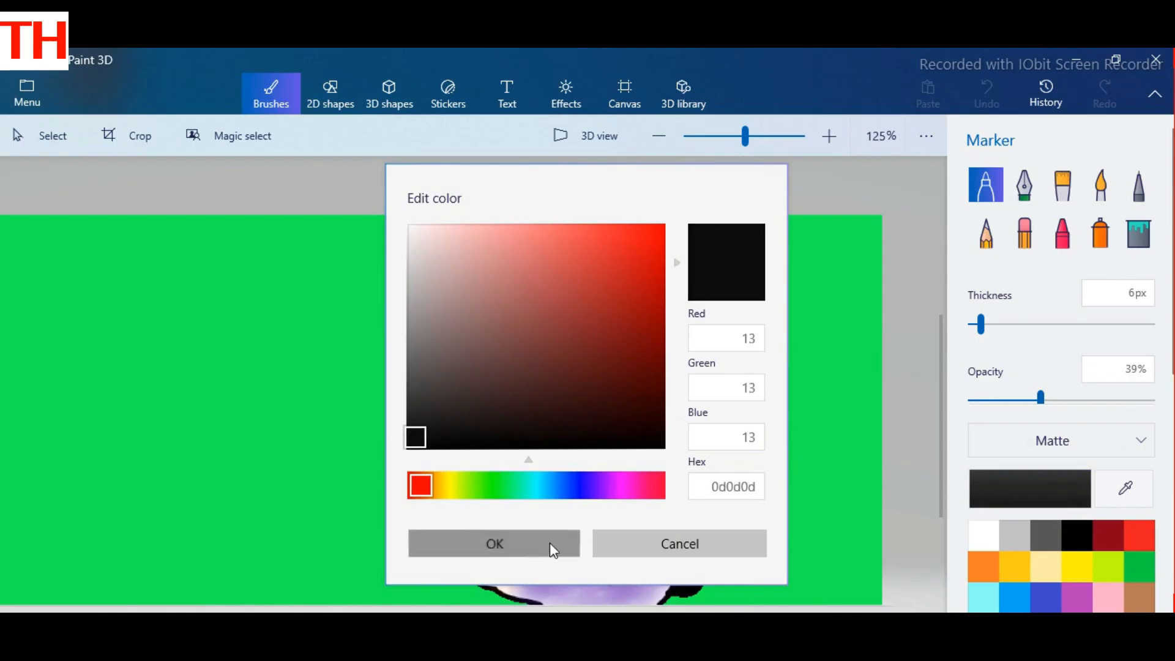
pyautogui.click(489, 548)
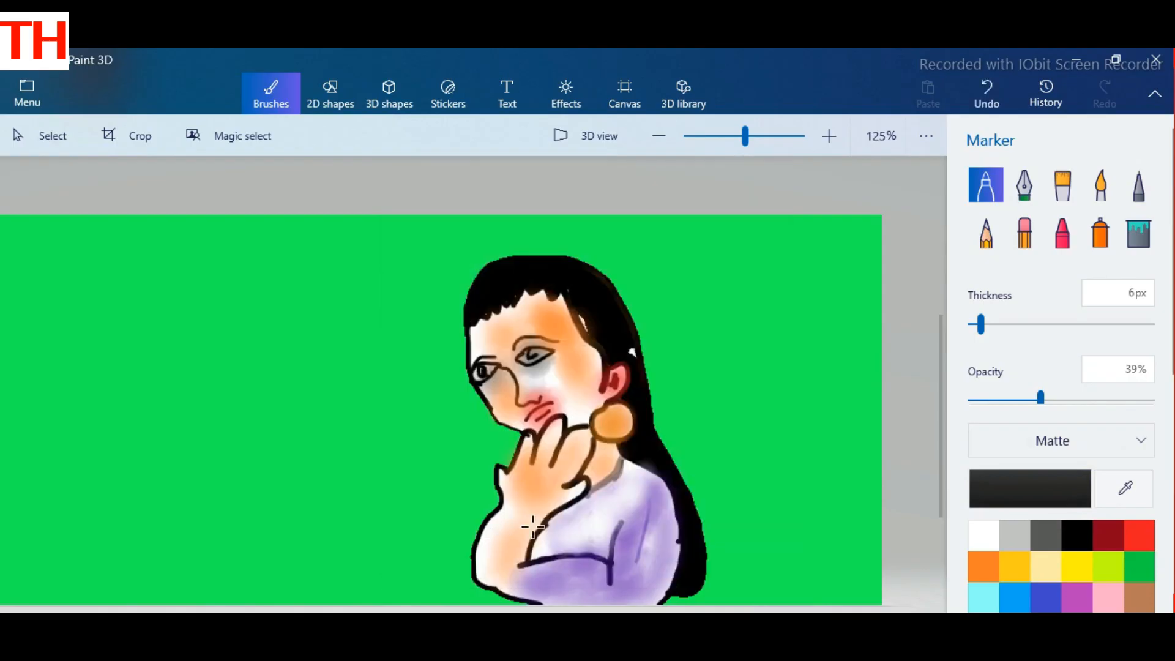
pyautogui.moveTo(617, 472); pyautogui.dragTo(582, 499)
# Step: Outline diagonal bands across the chest in dark red with the 6 px Marker and add a bright red stroke between them
pyautogui.click(1114, 544)
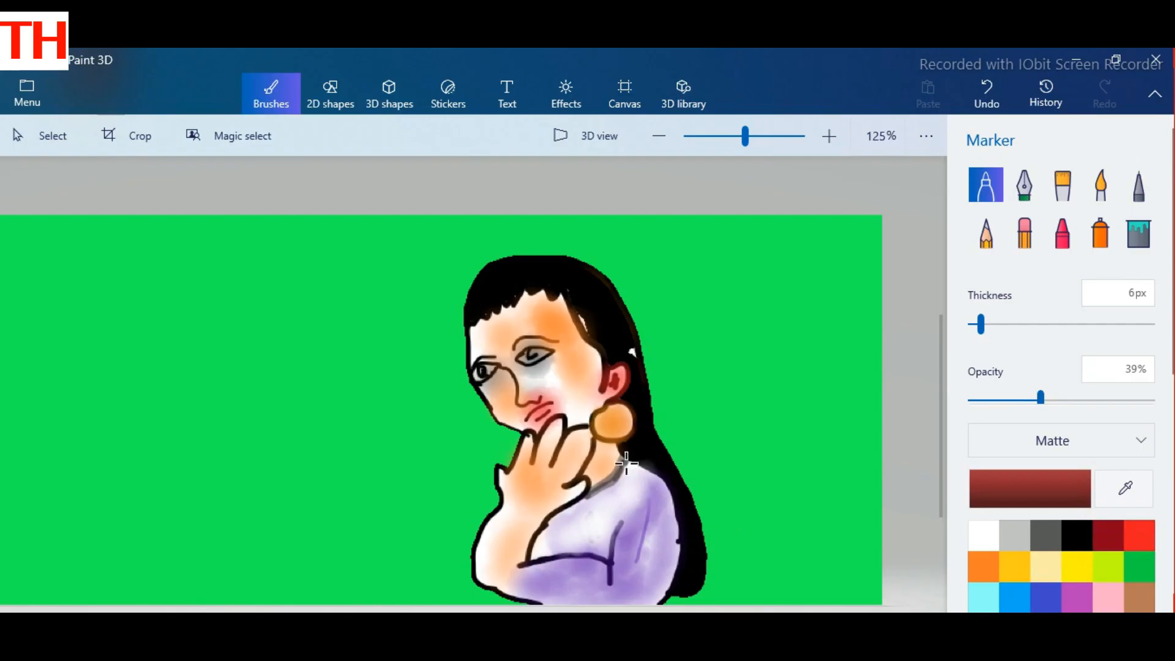
pyautogui.moveTo(608, 487); pyautogui.dragTo(574, 507)
pyautogui.moveTo(654, 479); pyautogui.dragTo(544, 540)
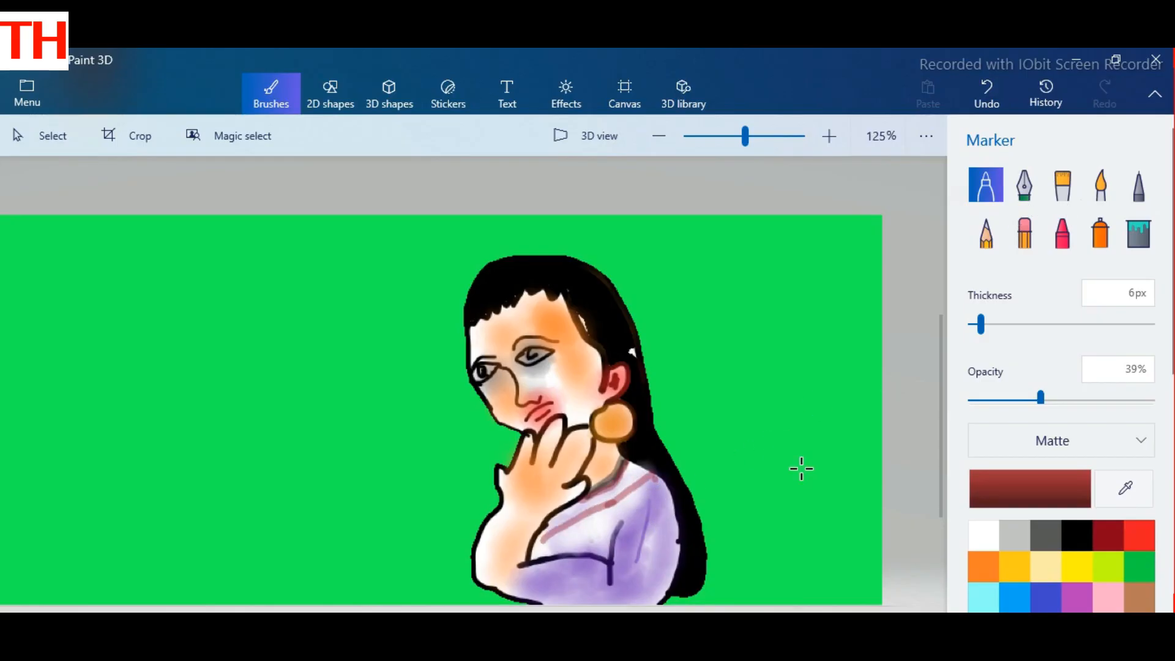
pyautogui.moveTo(663, 488)
pyautogui.mouseDown()
pyautogui.moveTo(608, 525)
pyautogui.moveTo(599, 560)
pyautogui.mouseUp()
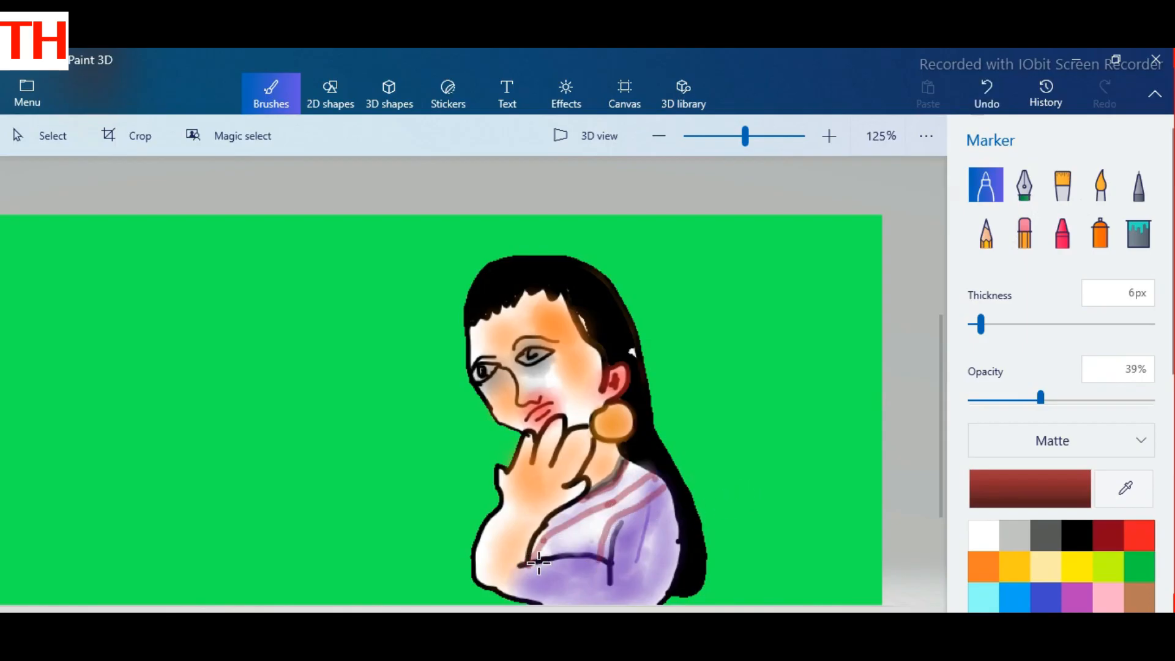
pyautogui.click(1130, 534)
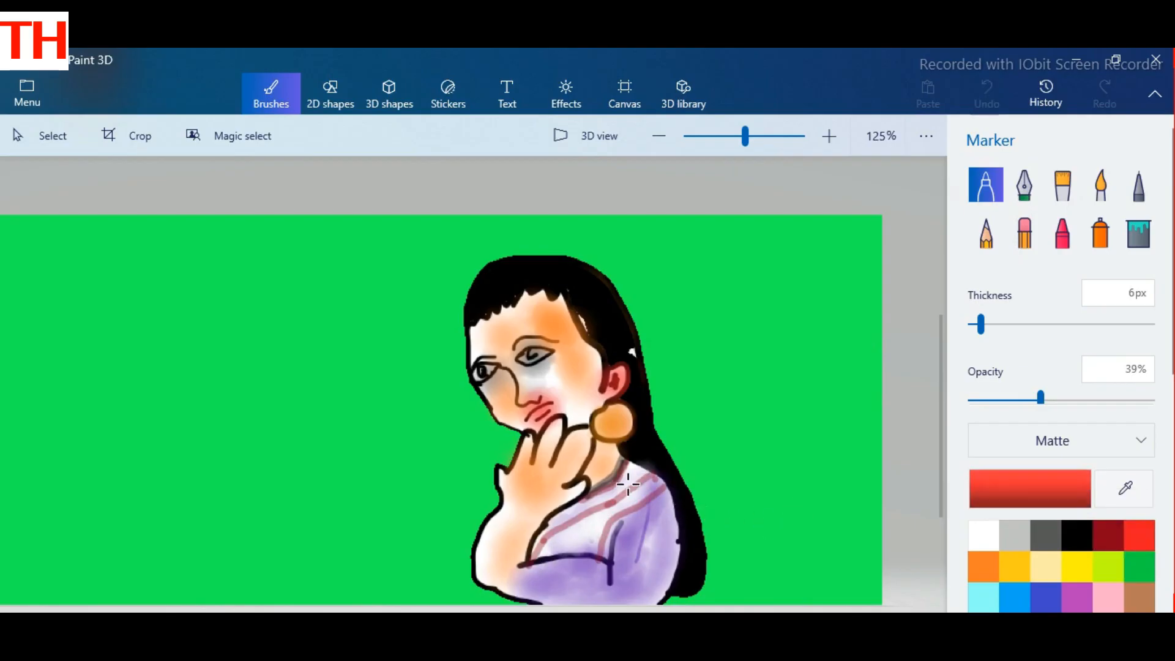
pyautogui.moveTo(627, 484); pyautogui.dragTo(602, 508)
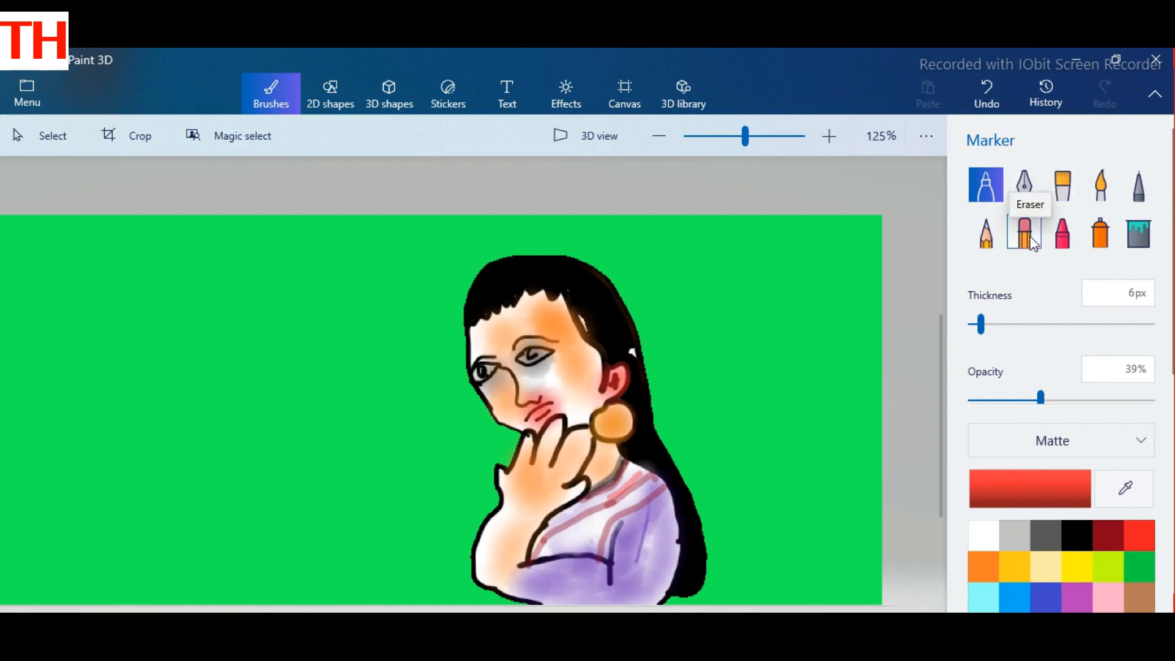
# Step: Paint the diagonal sash across the chest red with the Oil brush at 16 px thickness
pyautogui.click(1068, 197)
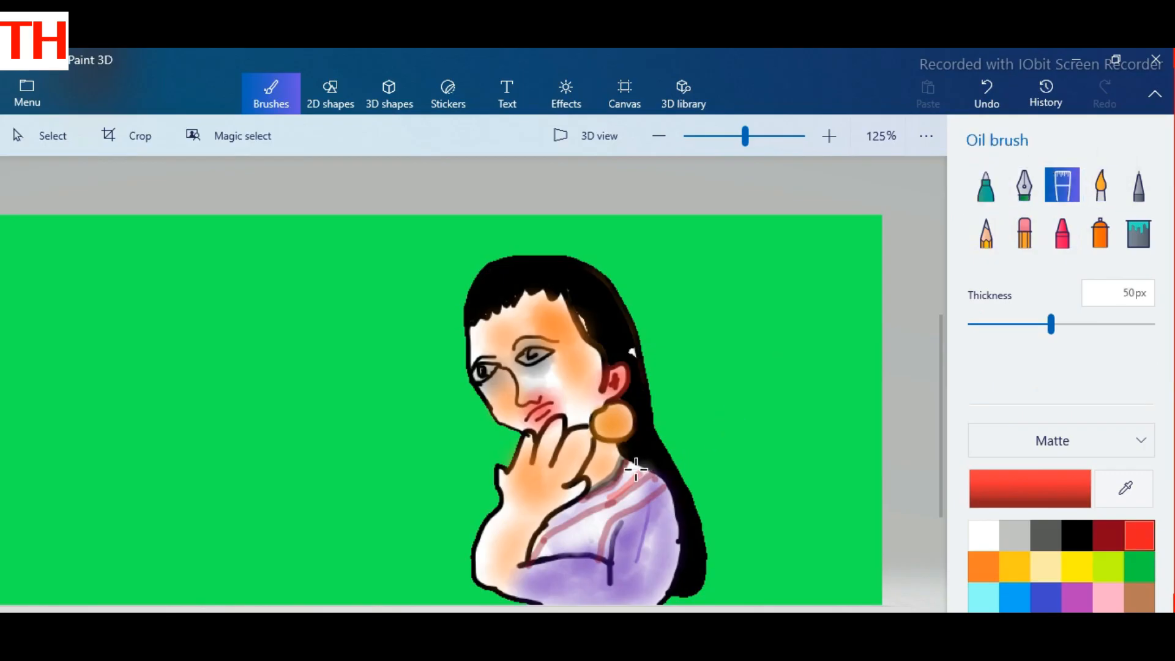
pyautogui.moveTo(636, 470); pyautogui.dragTo(612, 497)
pyautogui.hotkey('ctrl', 'z')
pyautogui.moveTo(1051, 324); pyautogui.dragTo(983, 324)
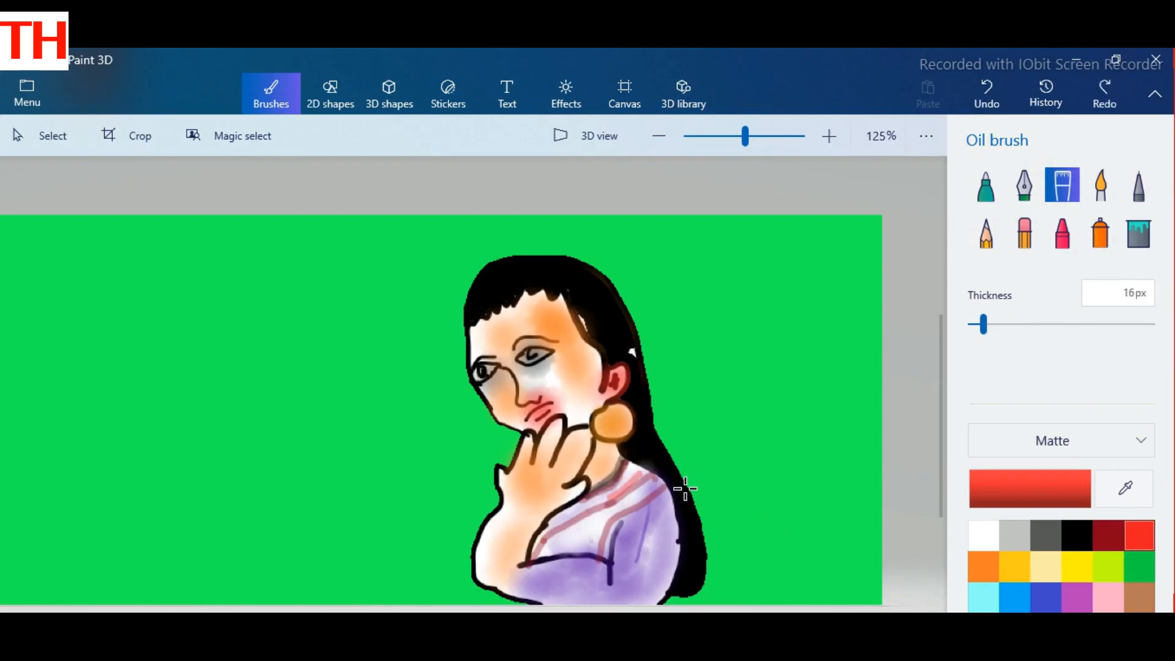
pyautogui.moveTo(635, 468)
pyautogui.mouseDown()
pyautogui.moveTo(554, 524)
pyautogui.moveTo(531, 559)
pyautogui.mouseUp()
pyautogui.moveTo(656, 480)
pyautogui.mouseDown()
pyautogui.moveTo(549, 553)
pyautogui.moveTo(567, 546)
pyautogui.mouseUp()
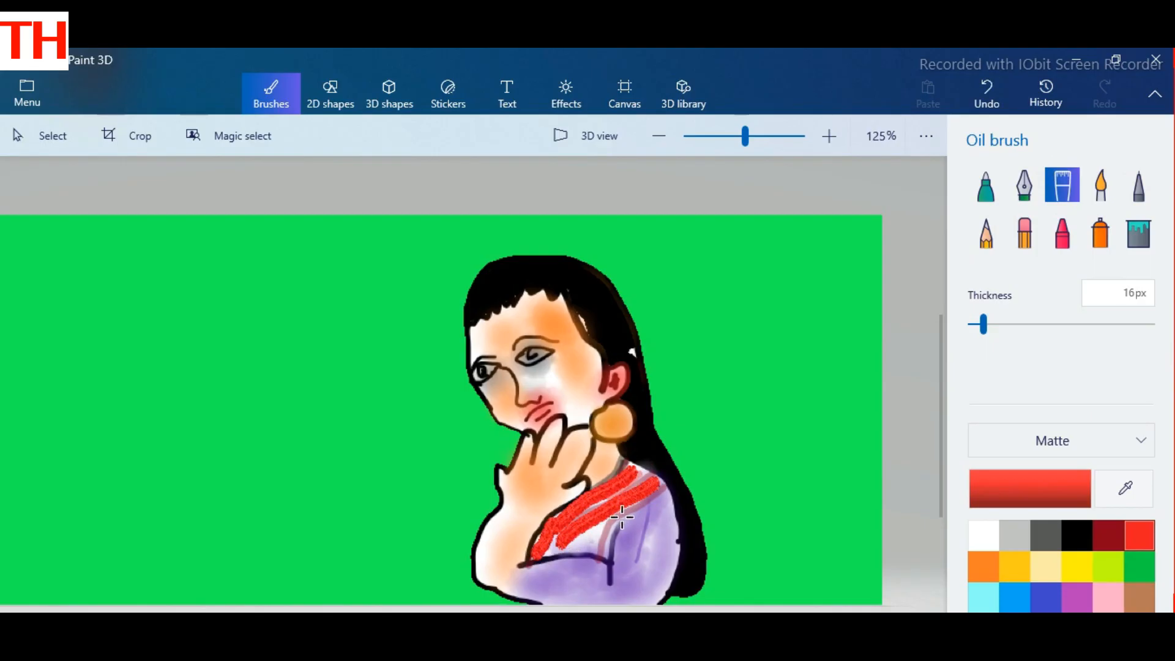
pyautogui.moveTo(622, 518); pyautogui.dragTo(597, 555)
pyautogui.moveTo(624, 513)
pyautogui.mouseDown()
pyautogui.moveTo(581, 552)
pyautogui.moveTo(616, 515)
pyautogui.mouseUp()
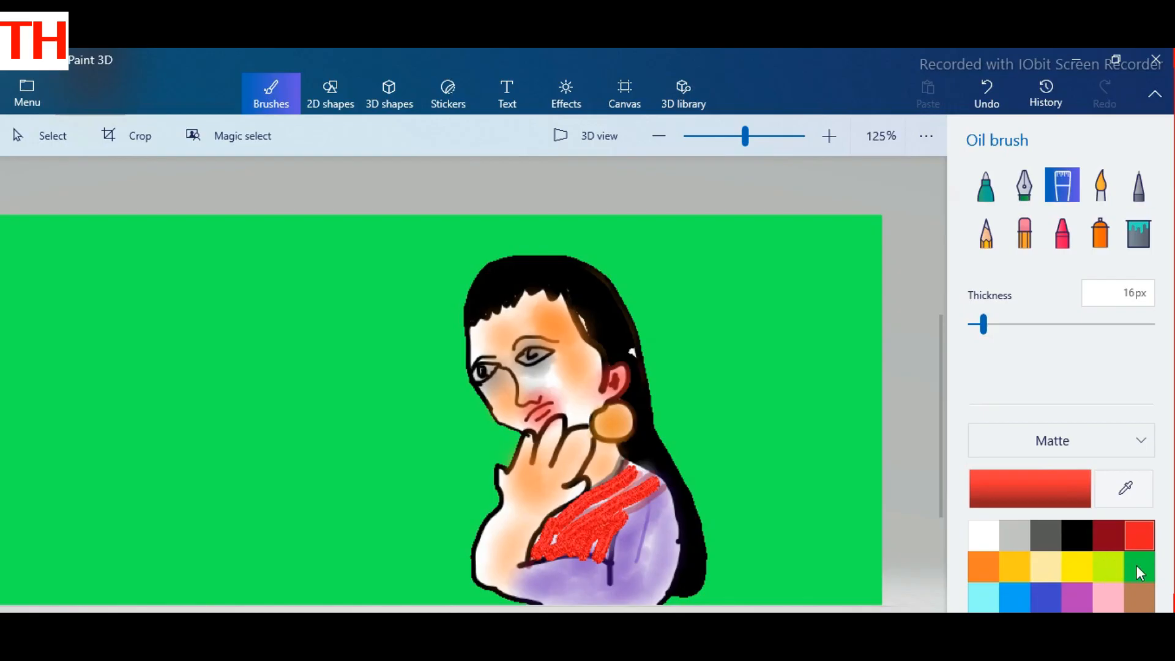
# Step: Shade the lower part of the sleeve indigo blue with the Watercolor brush
pyautogui.click(1103, 190)
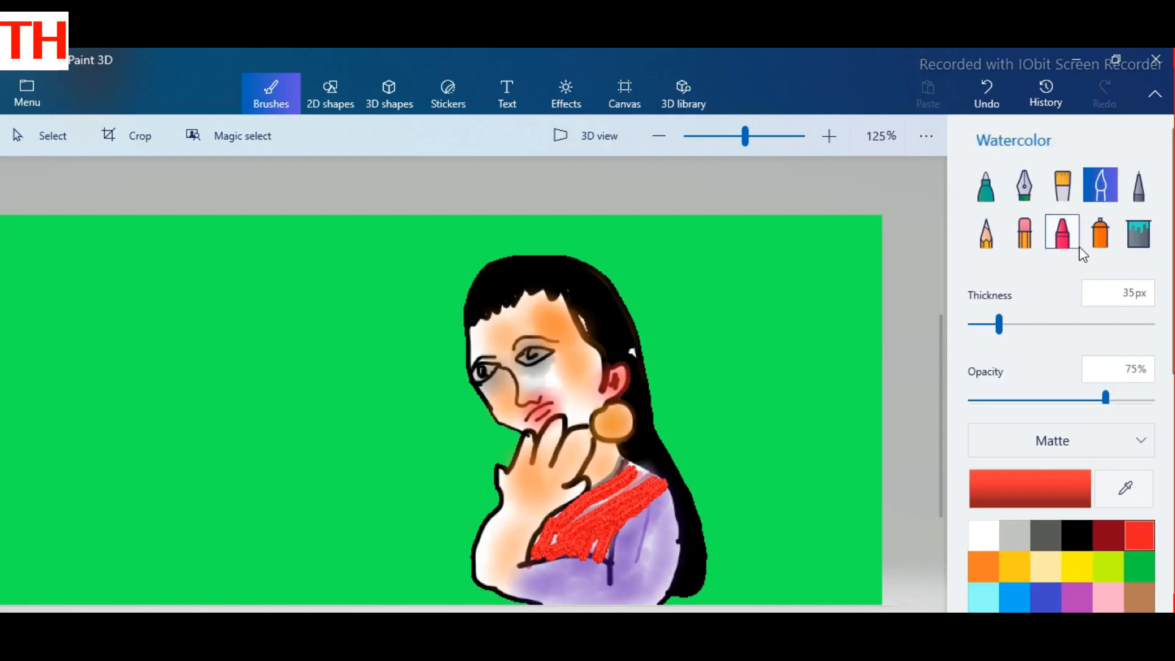
pyautogui.click(1140, 565)
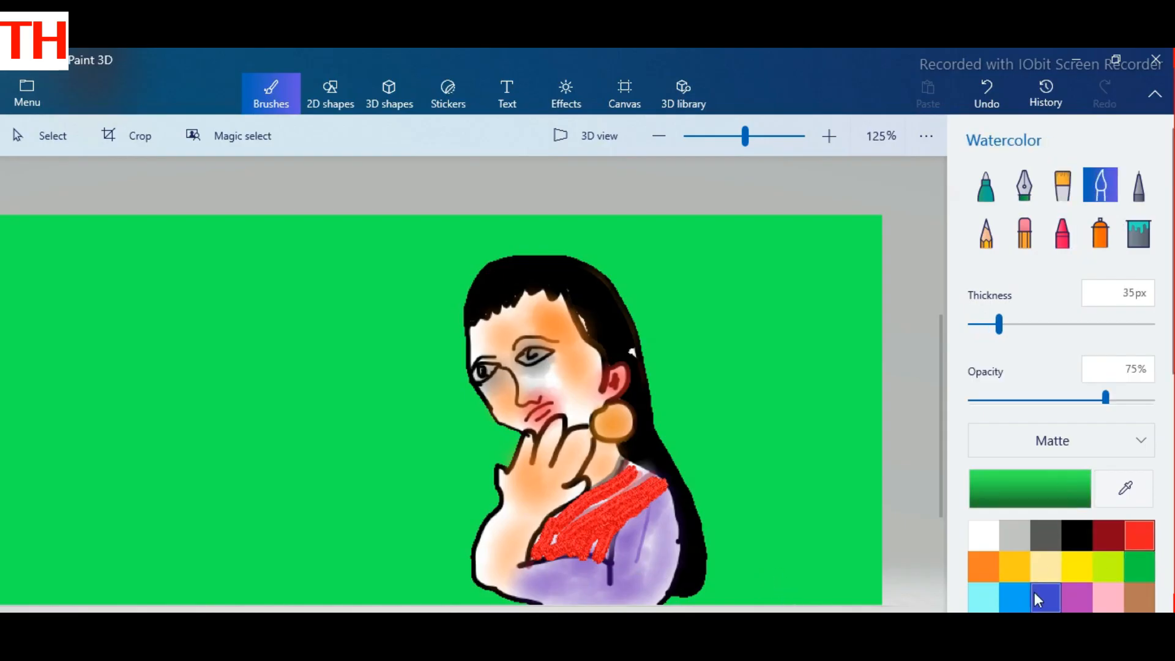
pyautogui.click(1077, 566)
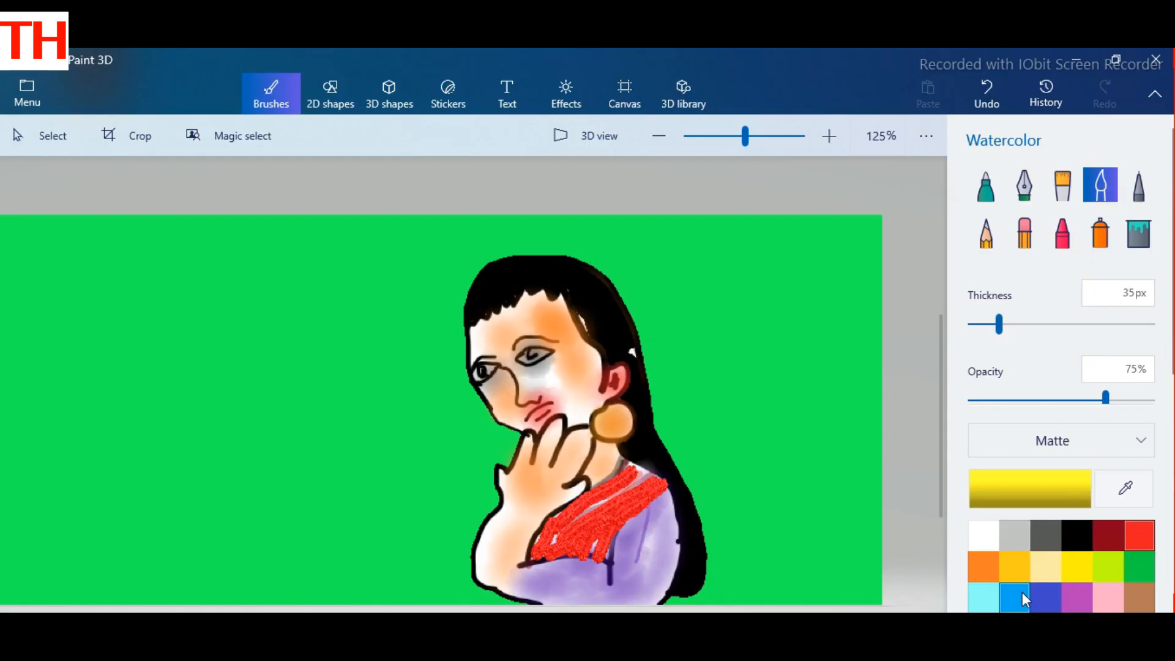
pyautogui.click(1041, 596)
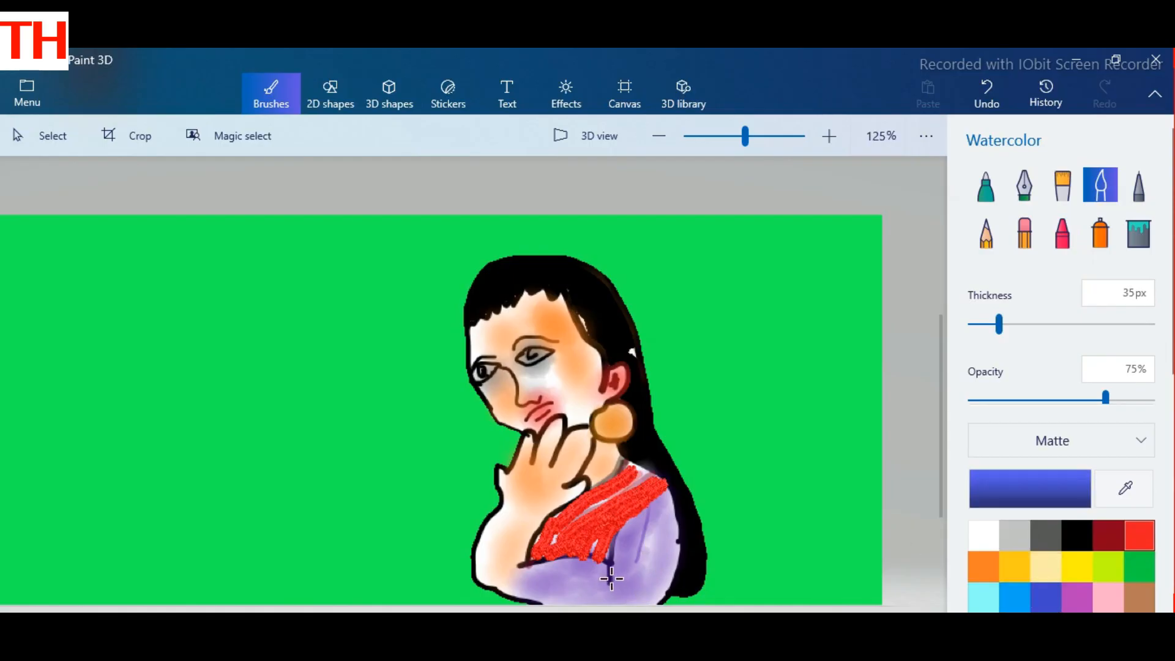
pyautogui.moveTo(611, 578)
pyautogui.mouseDown()
pyautogui.moveTo(612, 563)
pyautogui.moveTo(637, 559)
pyautogui.moveTo(663, 581)
pyautogui.mouseUp()
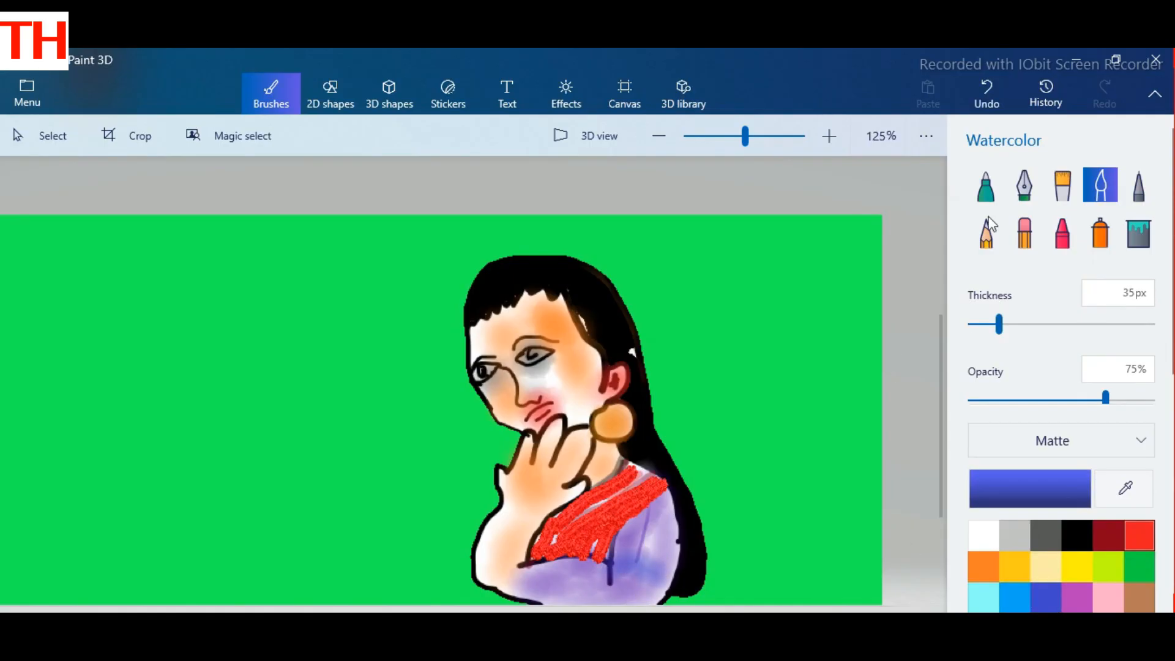
# Step: Draw two curved black lines along the lower edge of the sleeve with the 6 px Marker
pyautogui.click(985, 185)
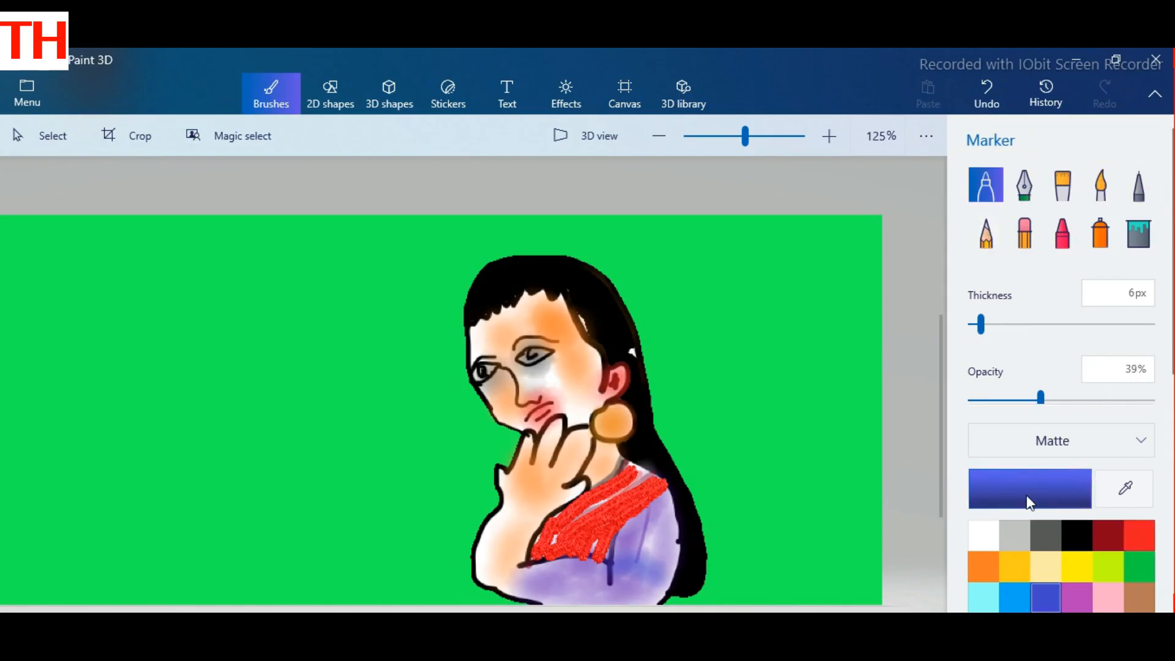
pyautogui.click(1074, 535)
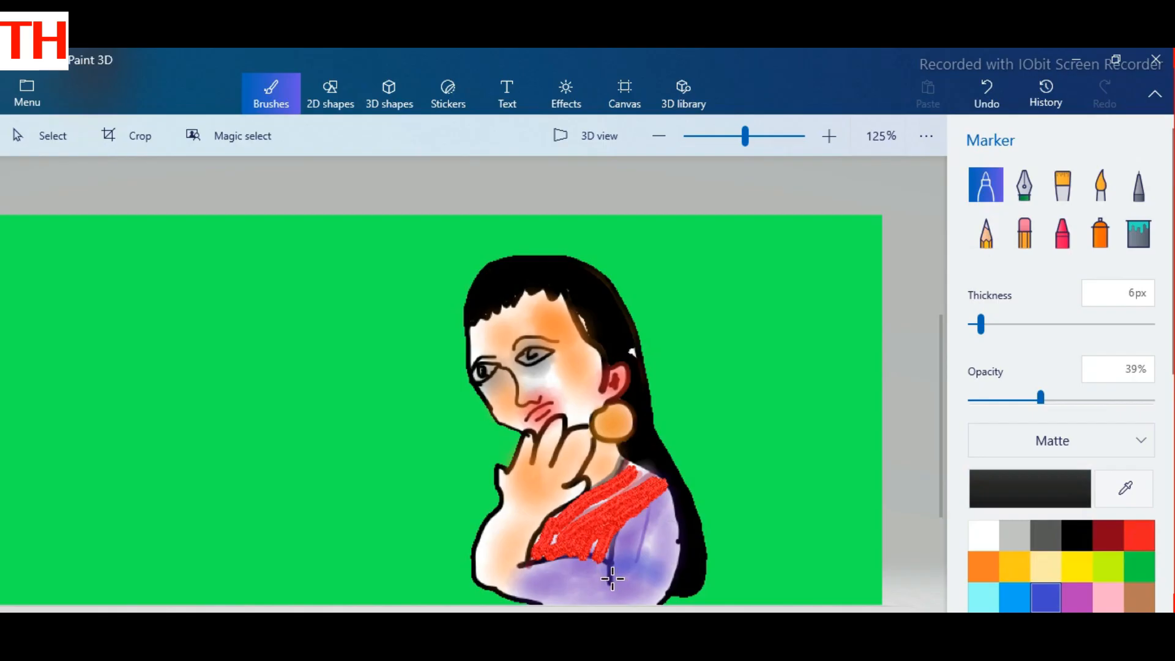
pyautogui.moveTo(612, 580); pyautogui.dragTo(670, 587)
pyautogui.moveTo(615, 581); pyautogui.dragTo(656, 597)
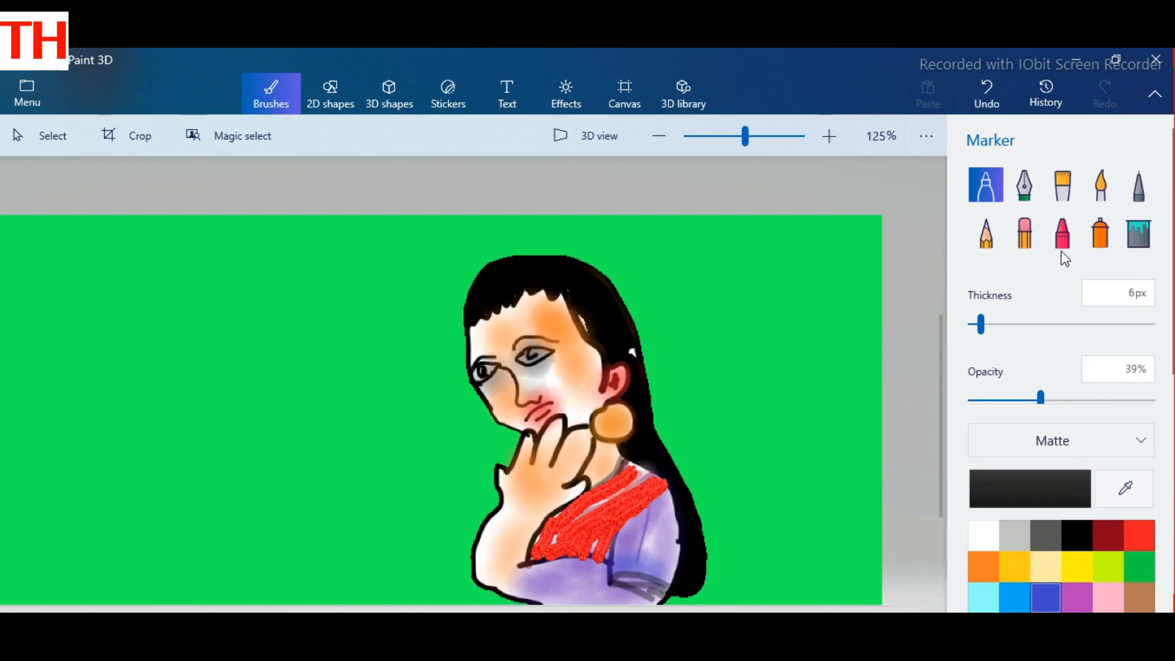
# Step: Draw yellow strokes on the purple sleeve with the Marker at 6 px thickness and 39% opacity
pyautogui.click(1077, 569)
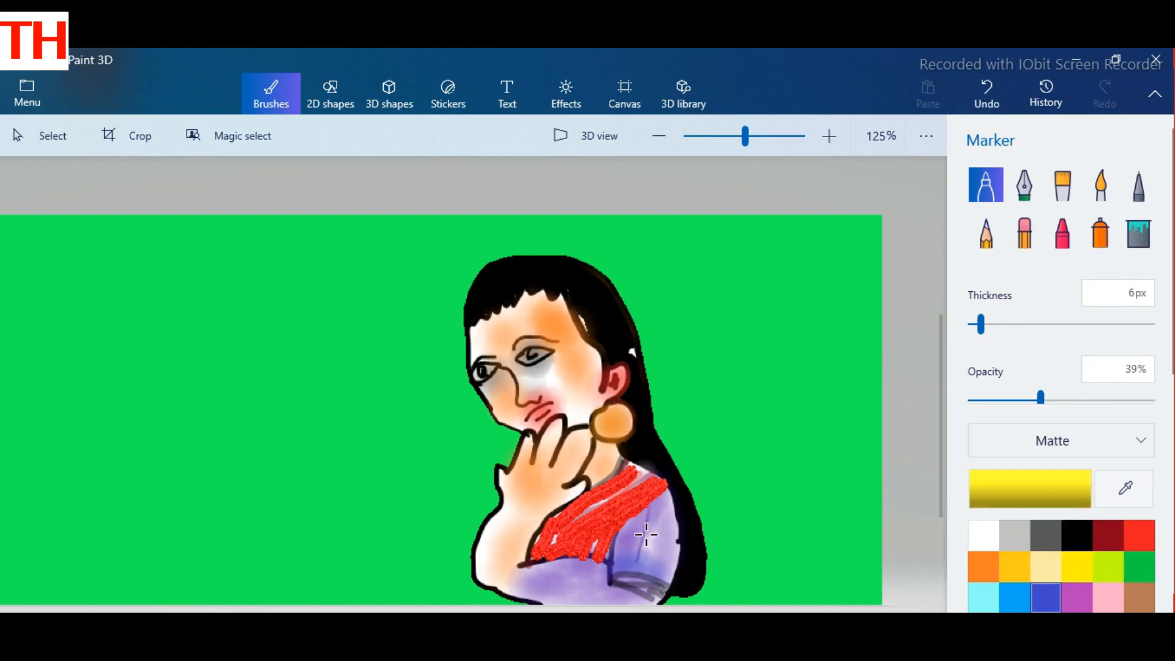
pyautogui.moveTo(647, 521)
pyautogui.mouseDown()
pyautogui.moveTo(631, 555)
pyautogui.moveTo(652, 518)
pyautogui.moveTo(647, 554)
pyautogui.moveTo(649, 521)
pyautogui.mouseUp()
# Step: Paint the whole sleeve bright blue with the Oil brush at 16 px thickness
pyautogui.click(1019, 597)
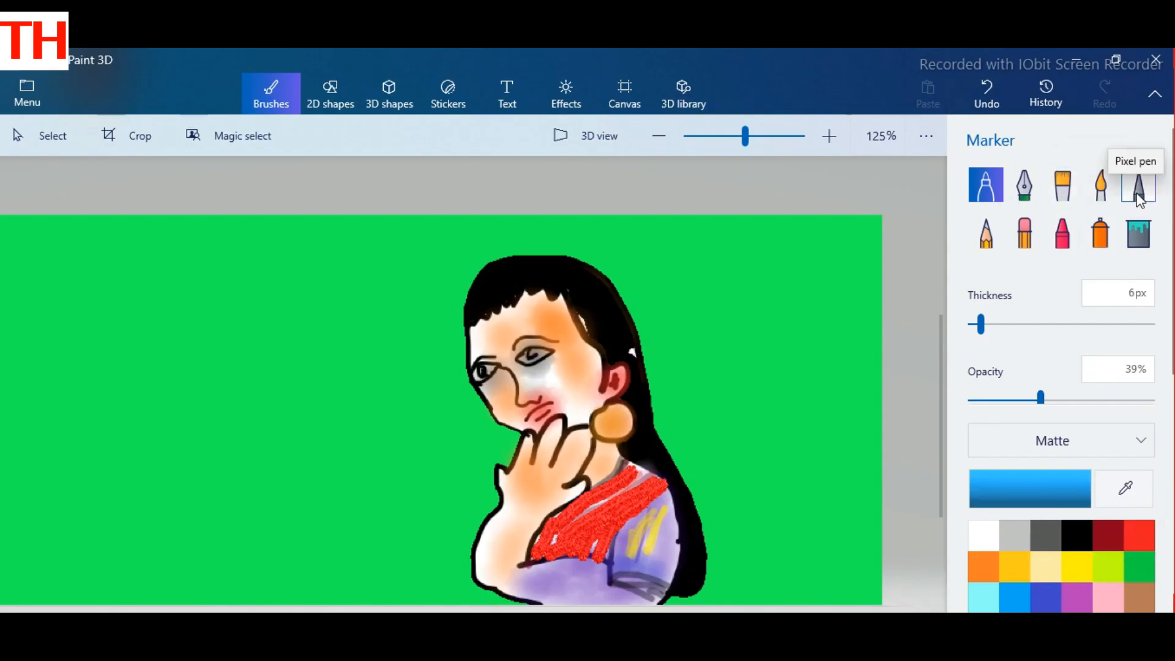
pyautogui.click(1062, 185)
pyautogui.moveTo(655, 518)
pyautogui.mouseDown()
pyautogui.moveTo(632, 555)
pyautogui.moveTo(629, 536)
pyautogui.moveTo(666, 497)
pyautogui.moveTo(677, 530)
pyautogui.moveTo(660, 590)
pyautogui.moveTo(617, 578)
pyautogui.moveTo(613, 558)
pyautogui.moveTo(632, 520)
pyautogui.moveTo(638, 550)
pyautogui.moveTo(656, 515)
pyautogui.moveTo(655, 572)
pyautogui.moveTo(629, 569)
pyautogui.moveTo(658, 574)
pyautogui.moveTo(645, 578)
pyautogui.moveTo(656, 599)
pyautogui.moveTo(643, 569)
pyautogui.mouseUp()
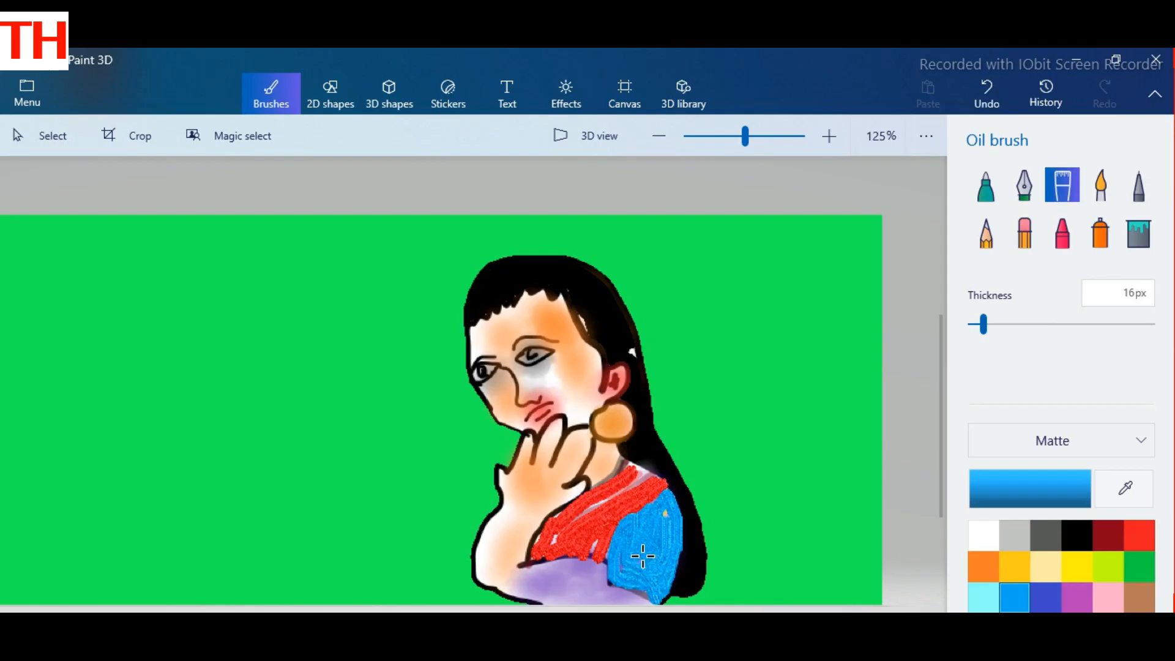
pyautogui.moveTo(612, 582); pyautogui.dragTo(651, 597)
# Step: Fill the gaps in the red chest area and extend it to the blue sleeve and down towards the forearm with the 16 px Oil brush
pyautogui.click(1140, 536)
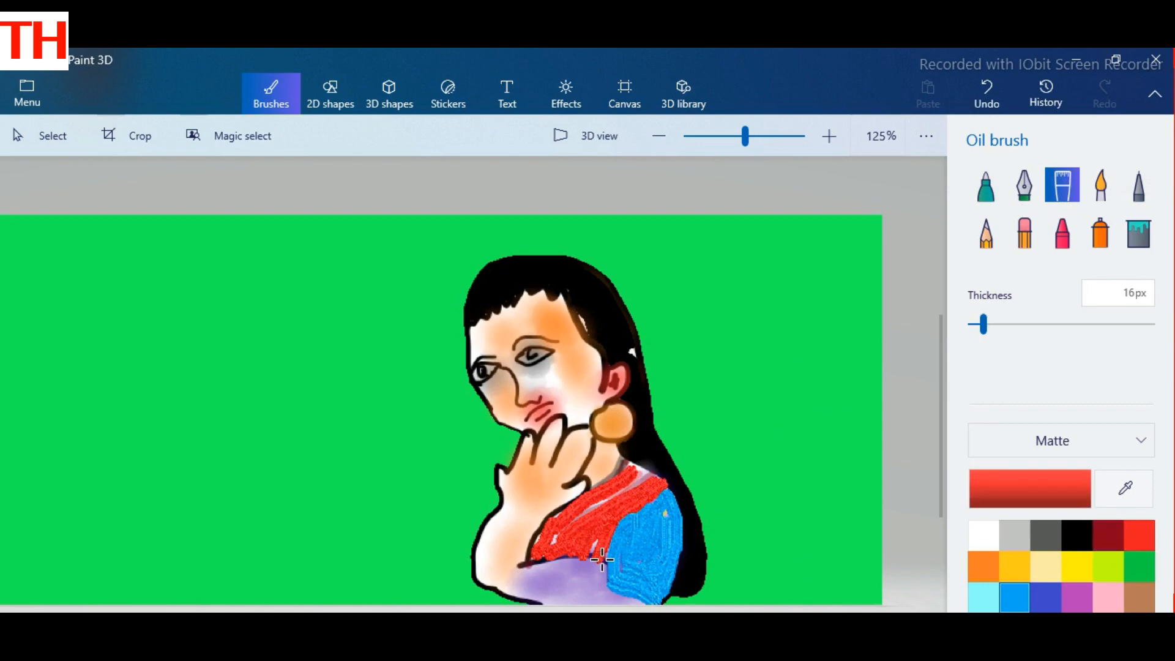
pyautogui.moveTo(605, 556)
pyautogui.mouseDown()
pyautogui.moveTo(525, 567)
pyautogui.moveTo(547, 528)
pyautogui.moveTo(552, 544)
pyautogui.moveTo(638, 475)
pyautogui.moveTo(629, 465)
pyautogui.moveTo(666, 486)
pyautogui.mouseUp()
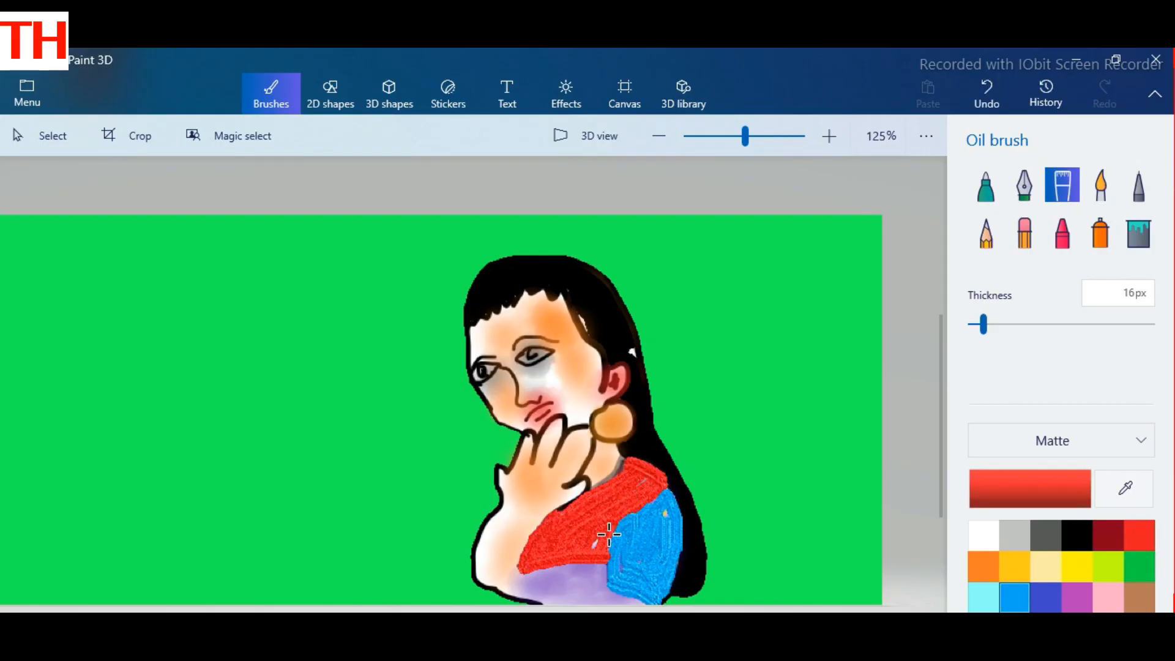
pyautogui.moveTo(596, 541); pyautogui.dragTo(603, 529)
pyautogui.moveTo(555, 573)
pyautogui.mouseDown()
pyautogui.moveTo(528, 568)
pyautogui.moveTo(600, 565)
pyautogui.moveTo(604, 576)
pyautogui.moveTo(625, 514)
pyautogui.mouseUp()
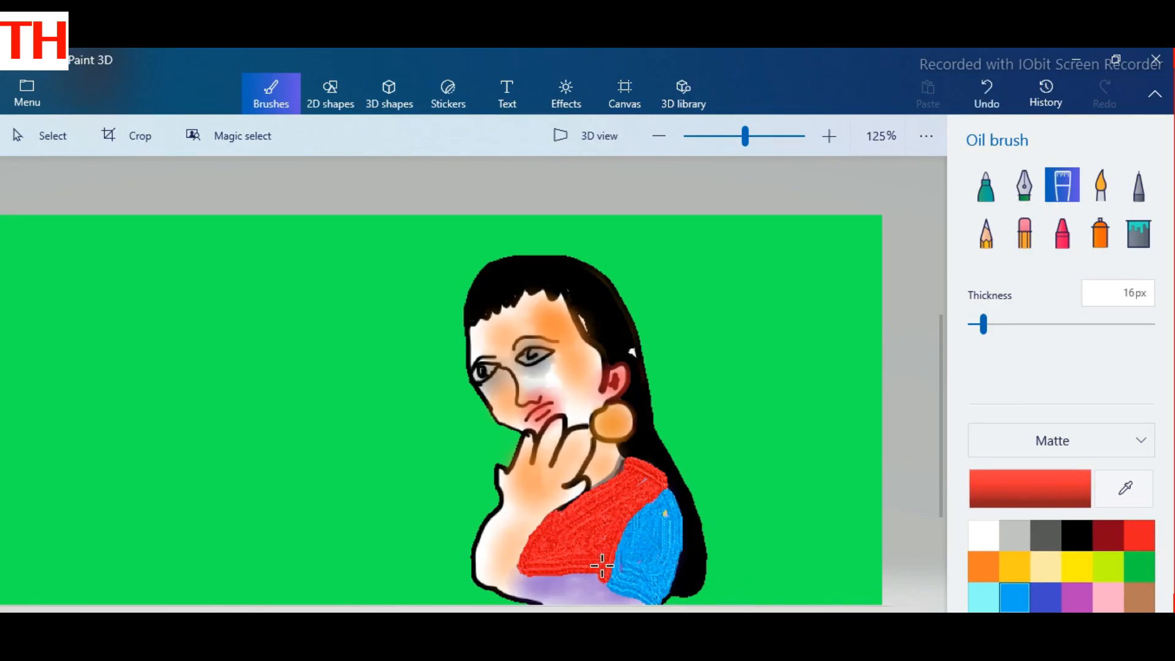
pyautogui.moveTo(602, 565)
pyautogui.mouseDown()
pyautogui.moveTo(540, 572)
pyautogui.moveTo(577, 566)
pyautogui.mouseUp()
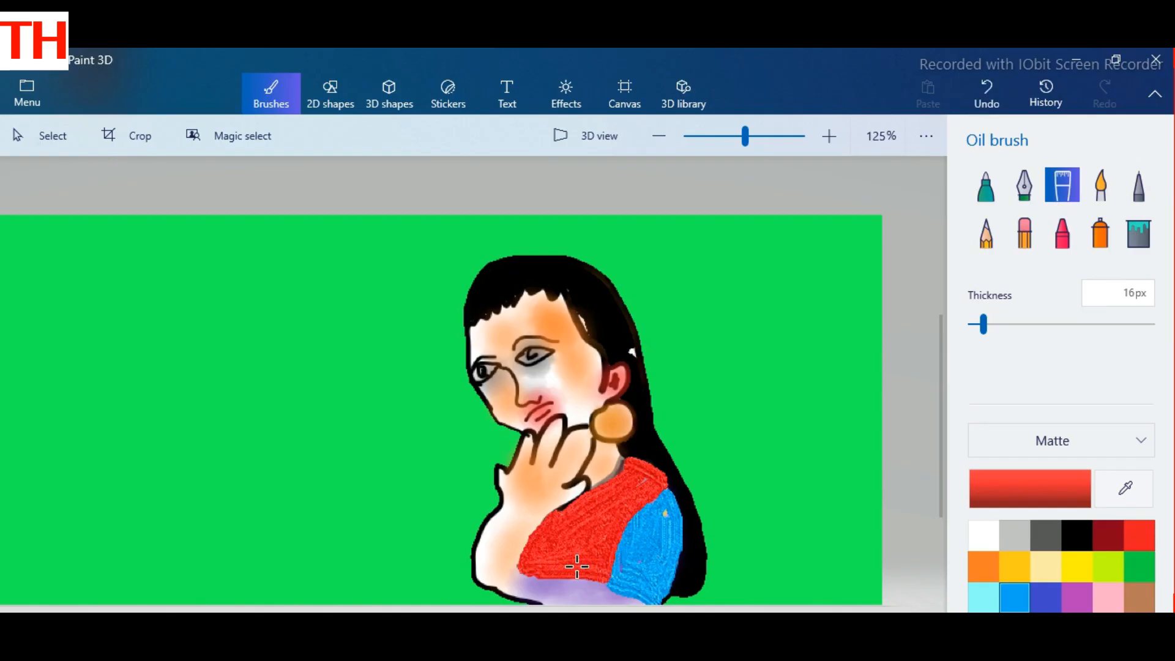
pyautogui.click(985, 538)
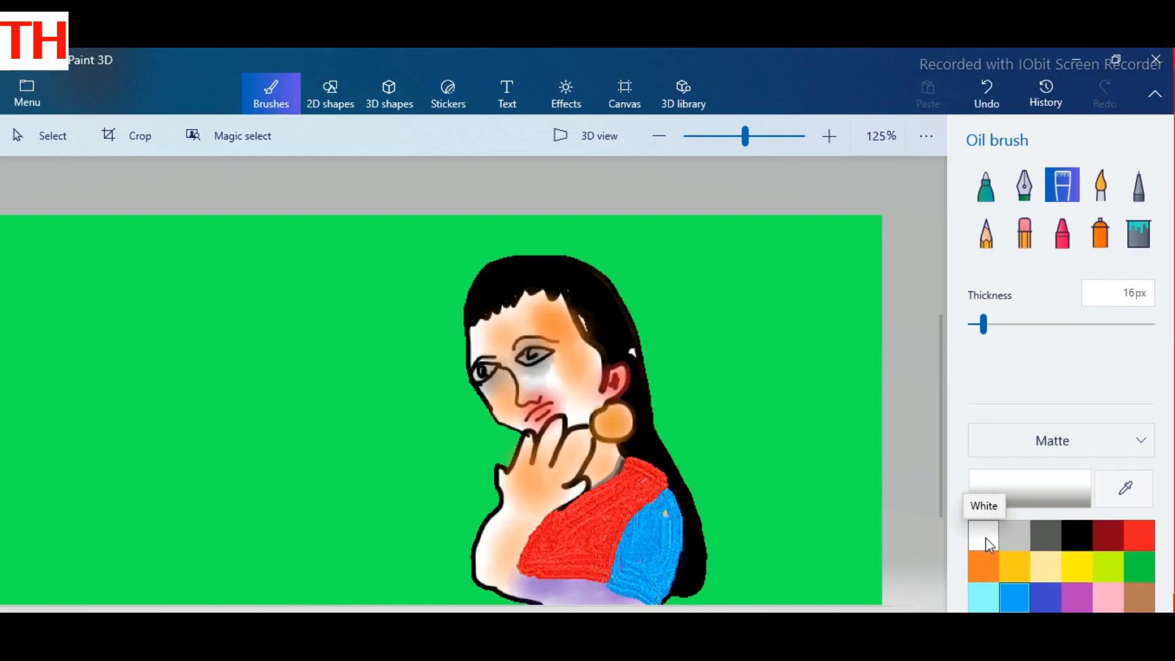
pyautogui.moveTo(510, 587); pyautogui.dragTo(591, 593)
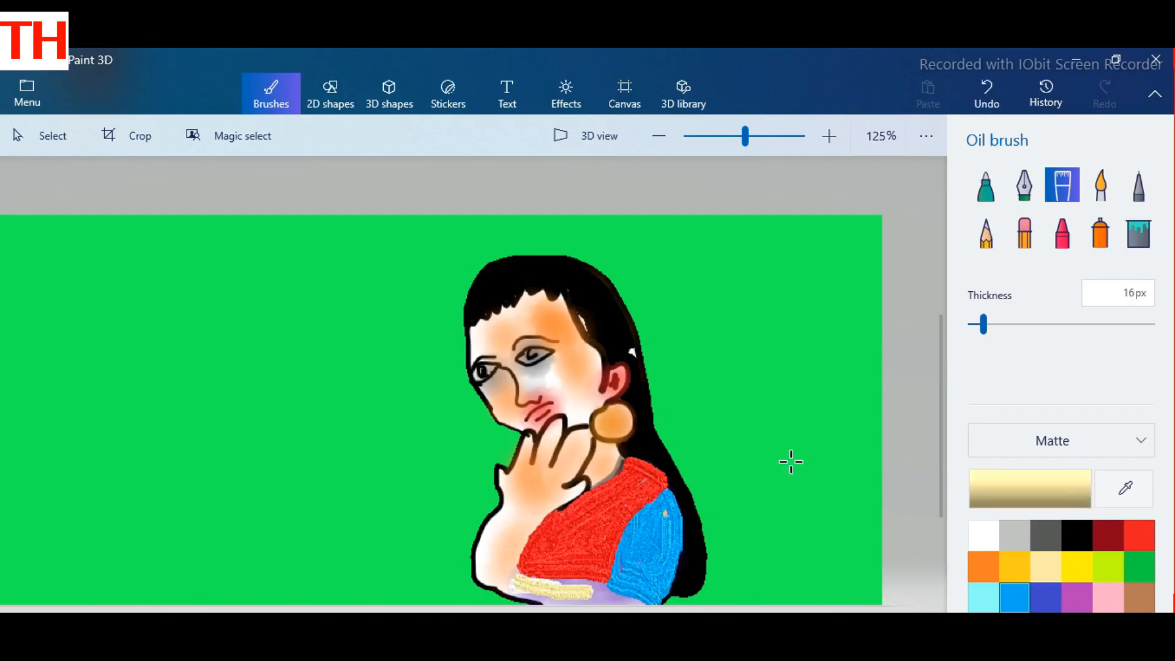
pyautogui.hotkey('ctrl', 'z')
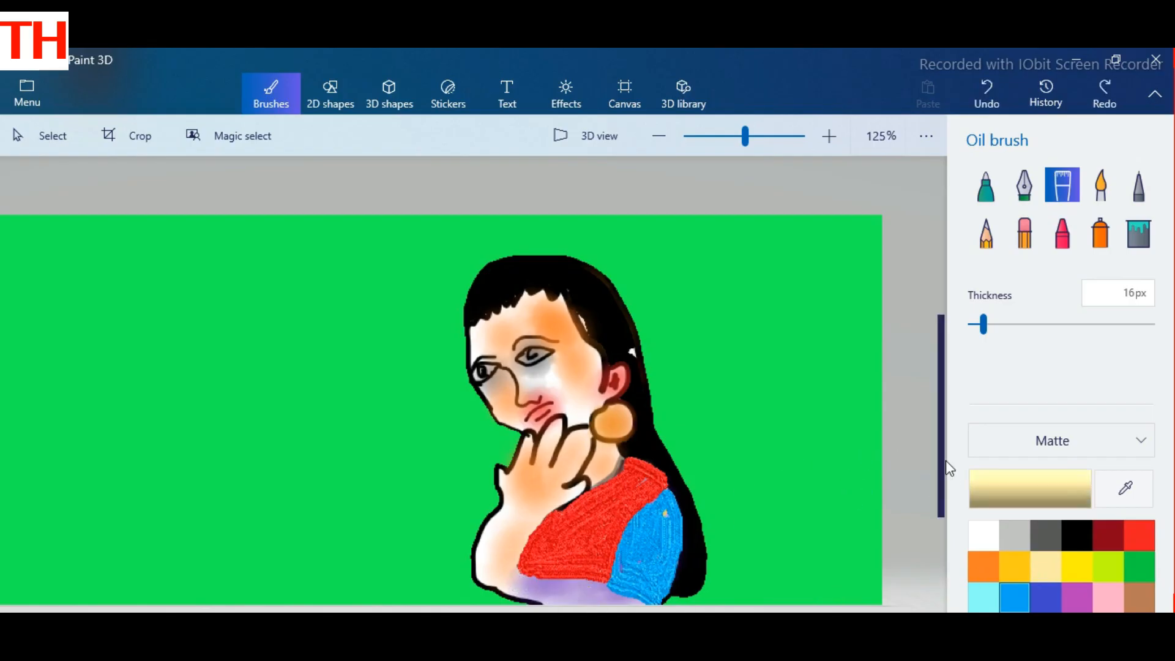
# Step: Tint the forearm and the purple area below the red garment cream with the Watercolor brush at 35 px thickness and 75% opacity
pyautogui.click(1100, 185)
pyautogui.moveTo(526, 584)
pyautogui.mouseDown()
pyautogui.moveTo(627, 599)
pyautogui.moveTo(574, 602)
pyautogui.moveTo(510, 578)
pyautogui.moveTo(621, 608)
pyautogui.moveTo(503, 565)
pyautogui.moveTo(525, 522)
pyautogui.moveTo(487, 552)
pyautogui.moveTo(481, 529)
pyautogui.moveTo(511, 512)
pyautogui.mouseUp()
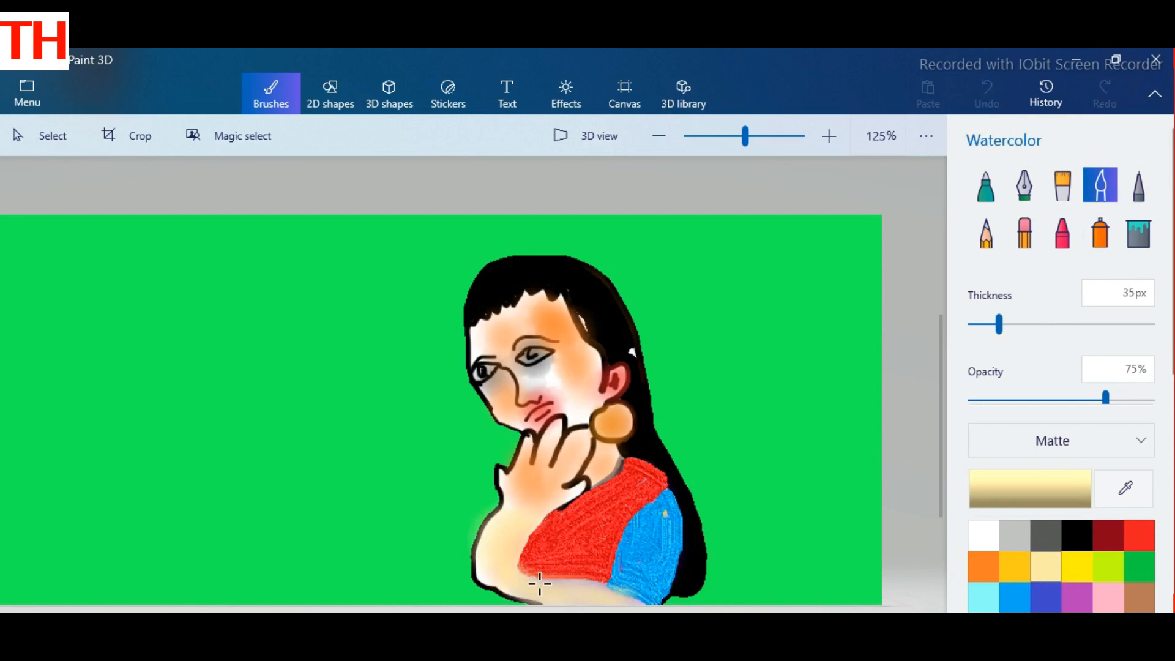
pyautogui.moveTo(539, 584)
pyautogui.mouseDown()
pyautogui.moveTo(625, 603)
pyautogui.moveTo(539, 581)
pyautogui.mouseUp()
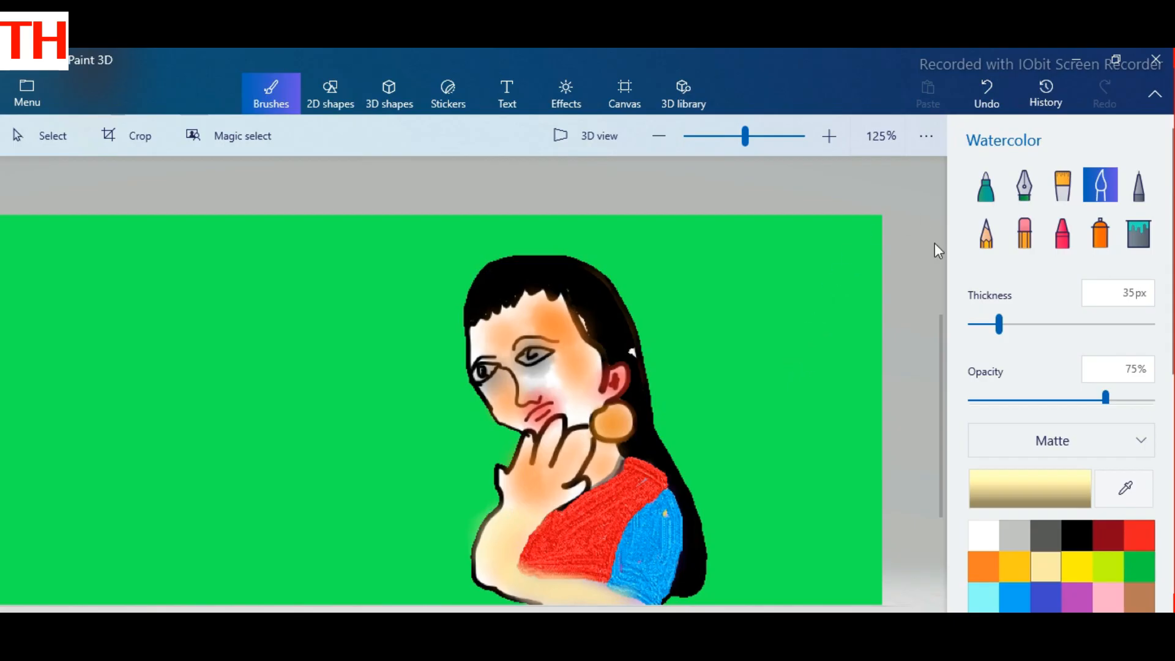
# Step: Switch from the Watercolor brush to the Marker
pyautogui.click(985, 185)
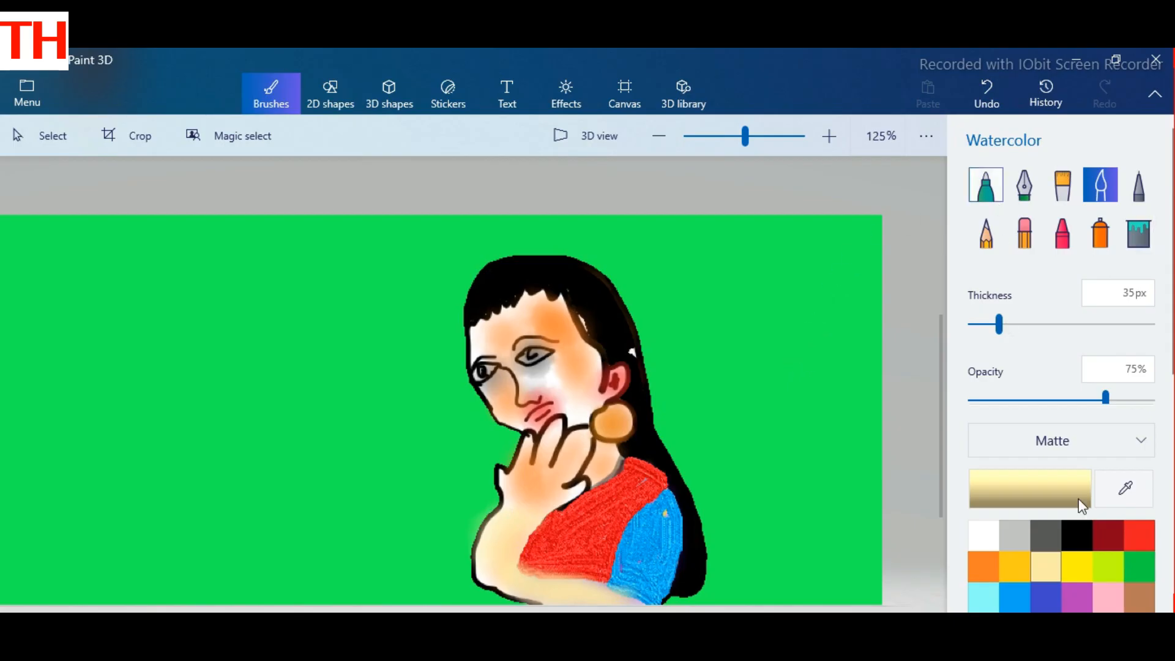